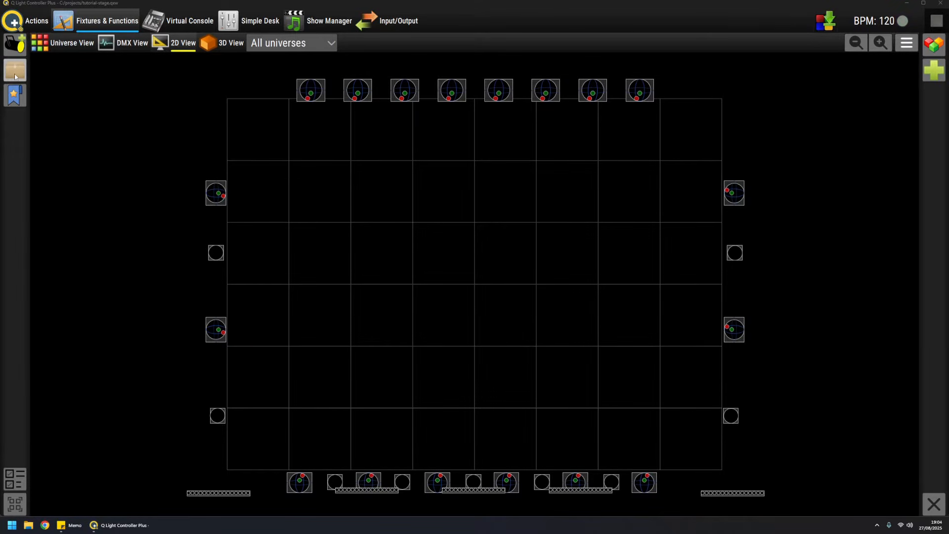
Step: Review the list of fixtures and their addresses in Universe 1 and Universe 2
click(15, 75)
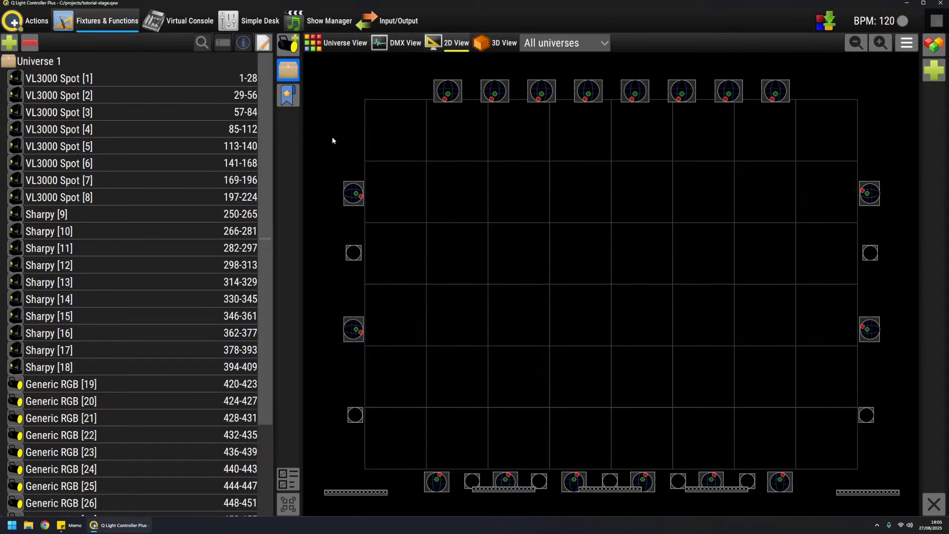
drag(286, 144, 259, 144)
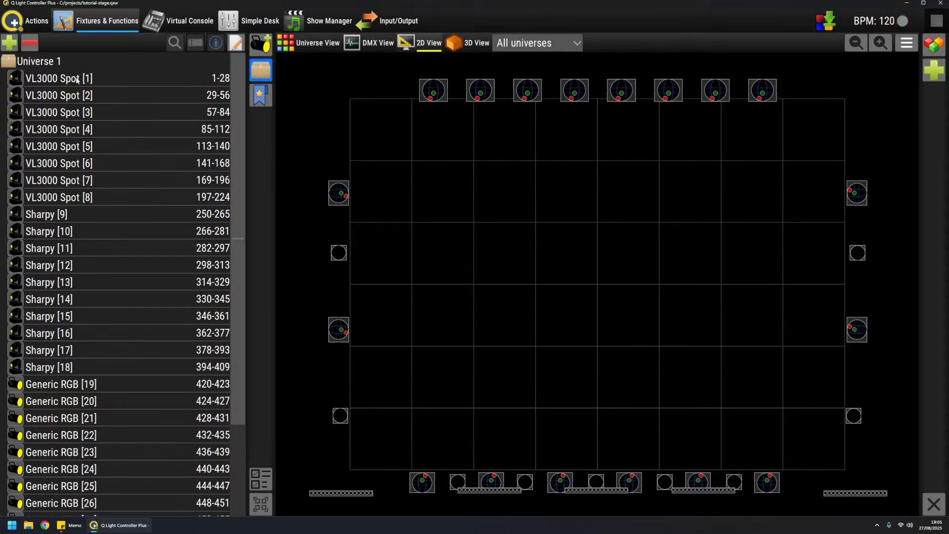
scroll(115, 343, down, 3)
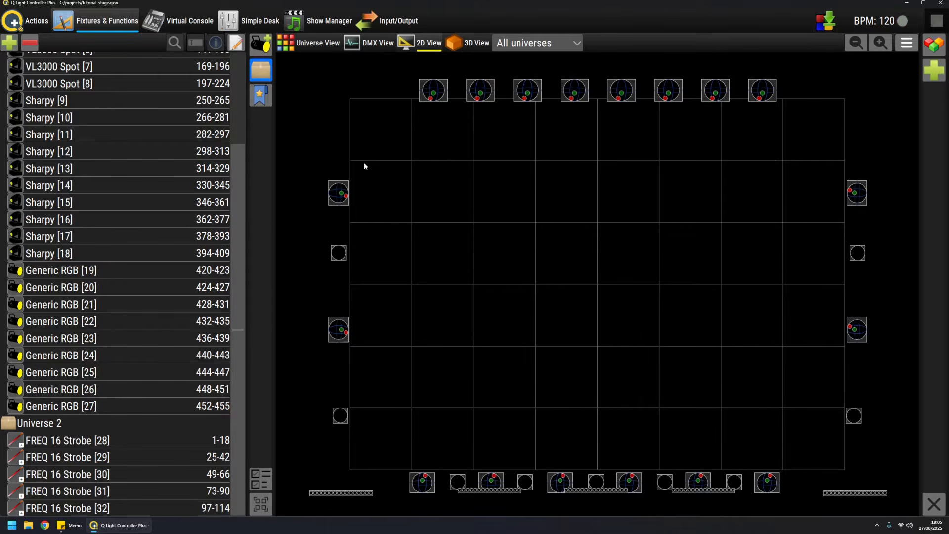
click(262, 73)
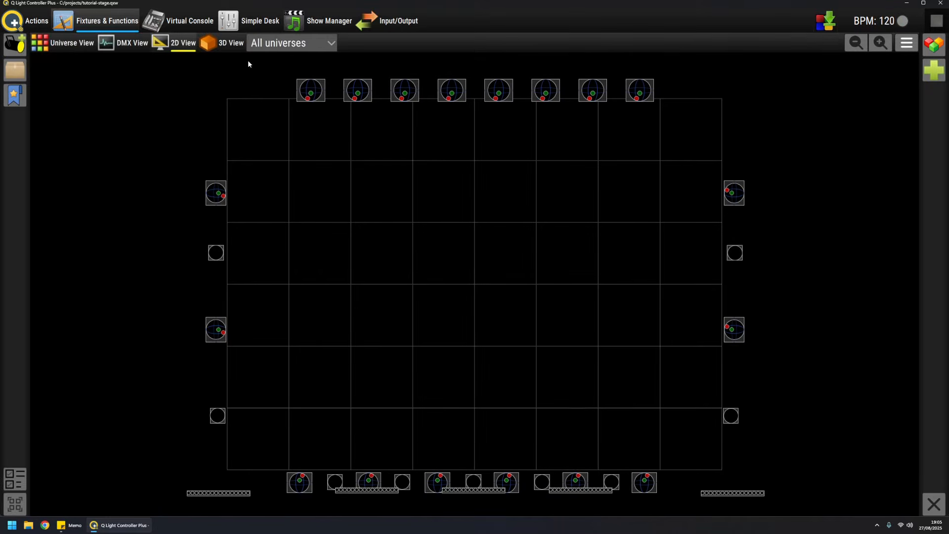
Step: Show the stage in 3D and examine the truss and its fixtures from several angles
click(227, 45)
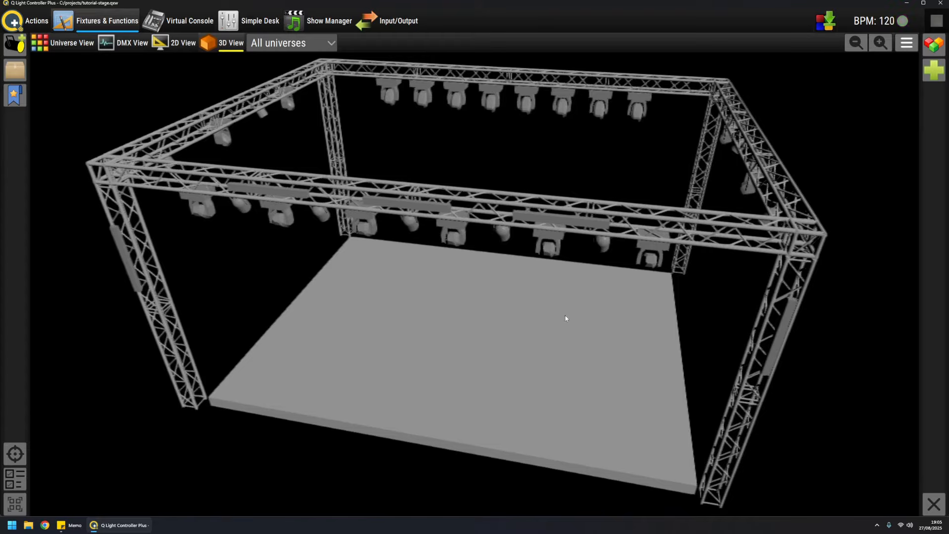
mouse_move(565, 315)
mouse_down()
mouse_move(571, 307)
mouse_move(565, 314)
mouse_up()
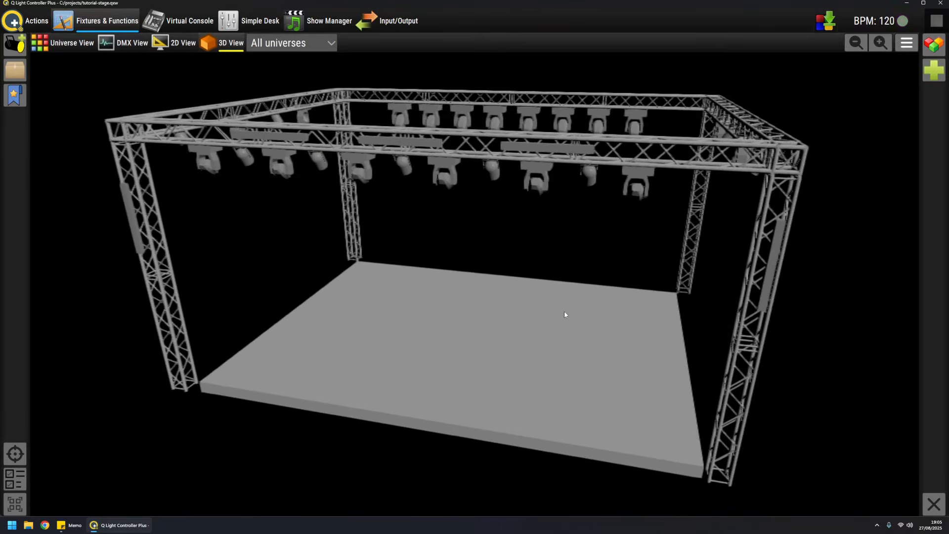
drag(450, 137, 567, 274)
mouse_move(466, 139)
mouse_down()
mouse_move(483, 130)
mouse_move(477, 136)
mouse_up()
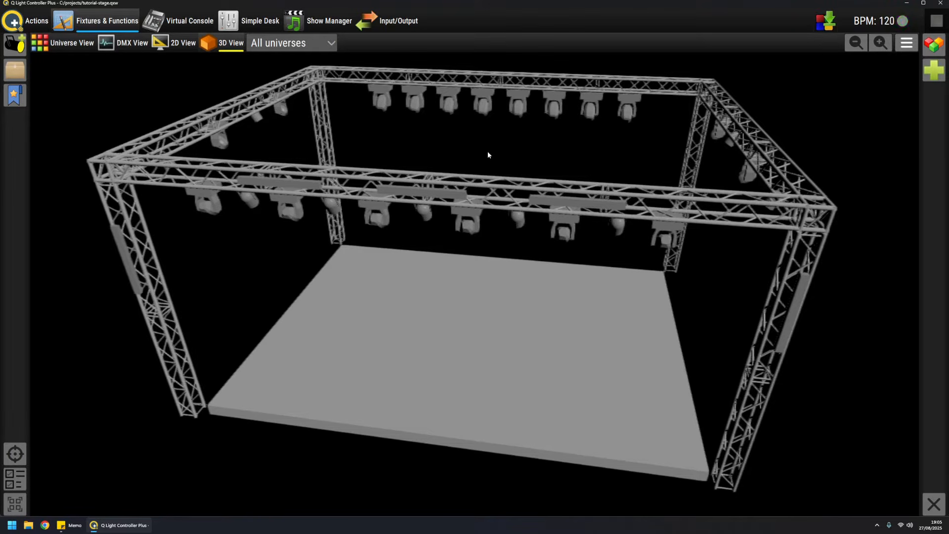
drag(488, 152, 488, 153)
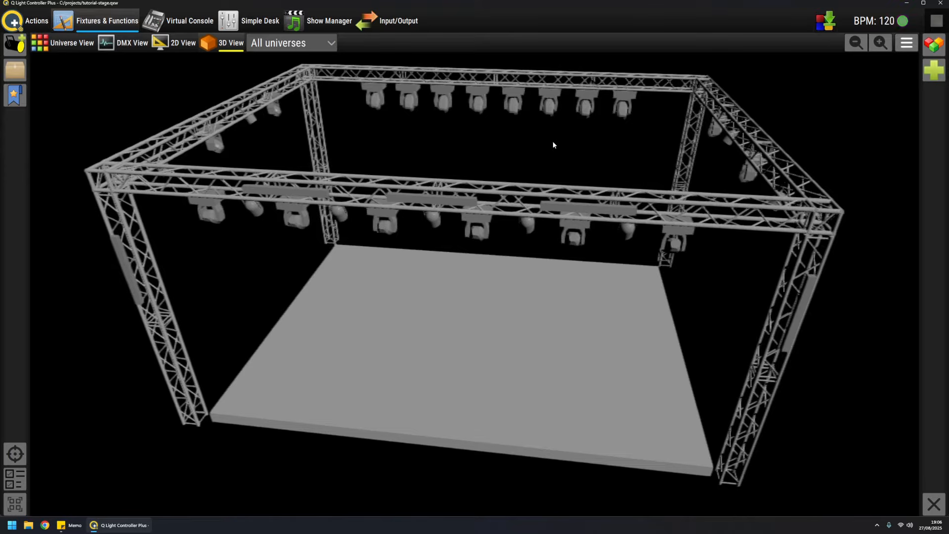
Step: Select individual moving heads on the back truss of the 3D stage, one after another
click(409, 94)
click(442, 99)
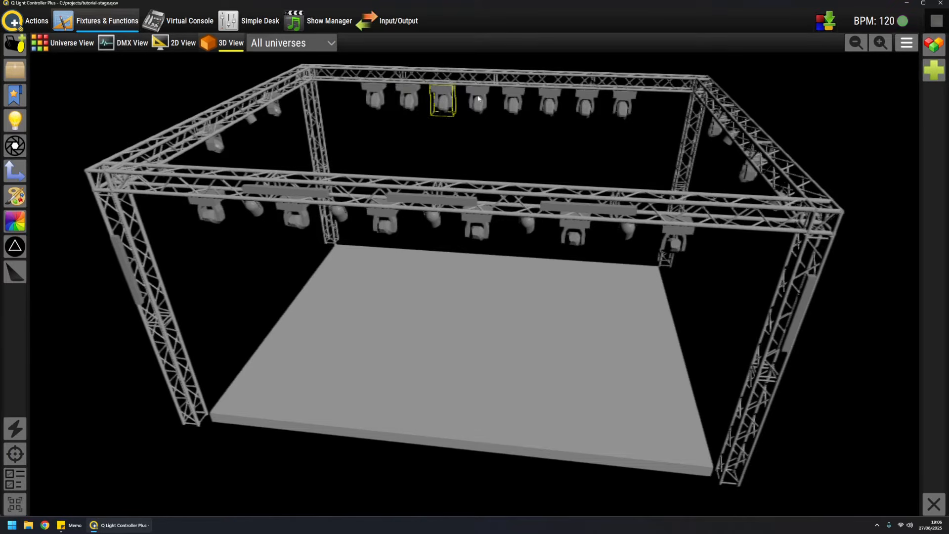
click(480, 99)
mouse_move(521, 196)
mouse_down()
mouse_move(494, 193)
mouse_move(508, 194)
mouse_up()
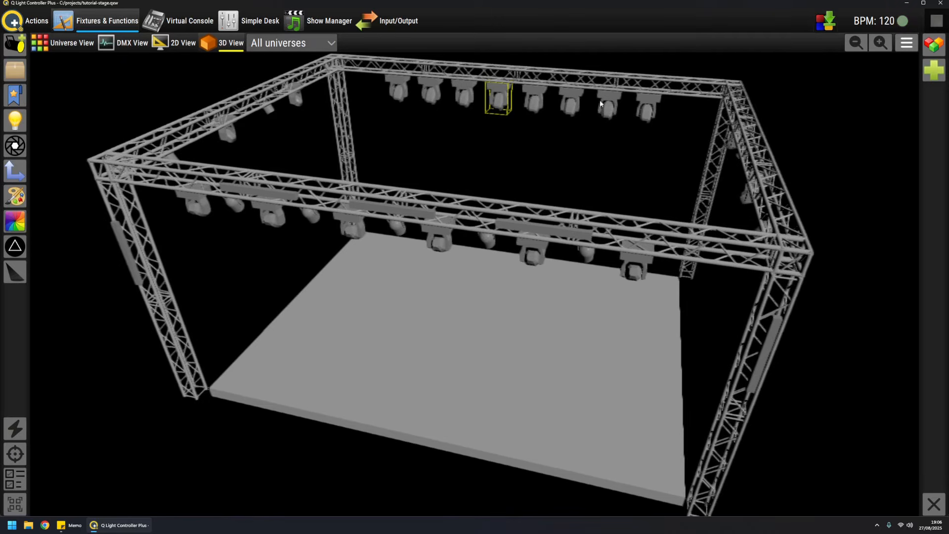
Step: Return to the 2D stage layout, area-select the eight VL3000 Spot fixtures in the back row and clear the selection
click(183, 42)
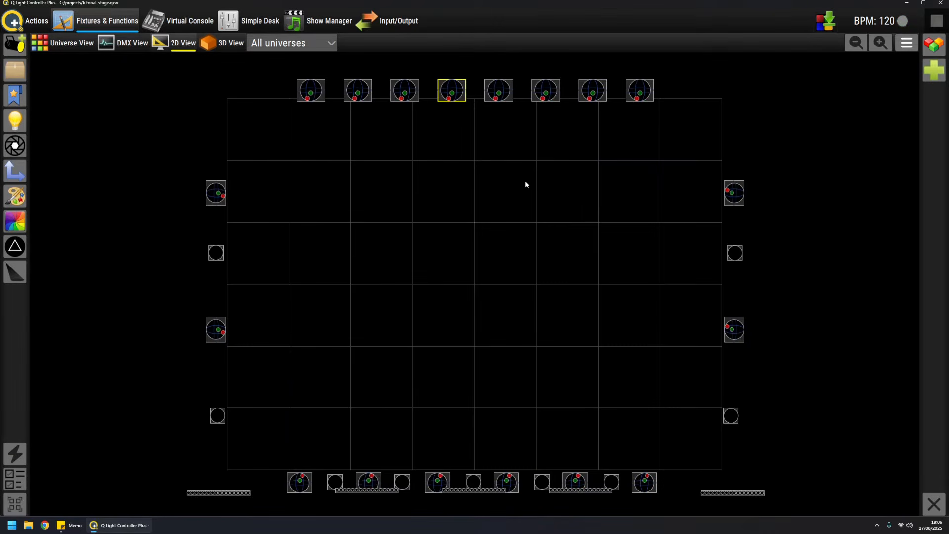
click(404, 196)
drag(266, 65, 655, 133)
click(187, 137)
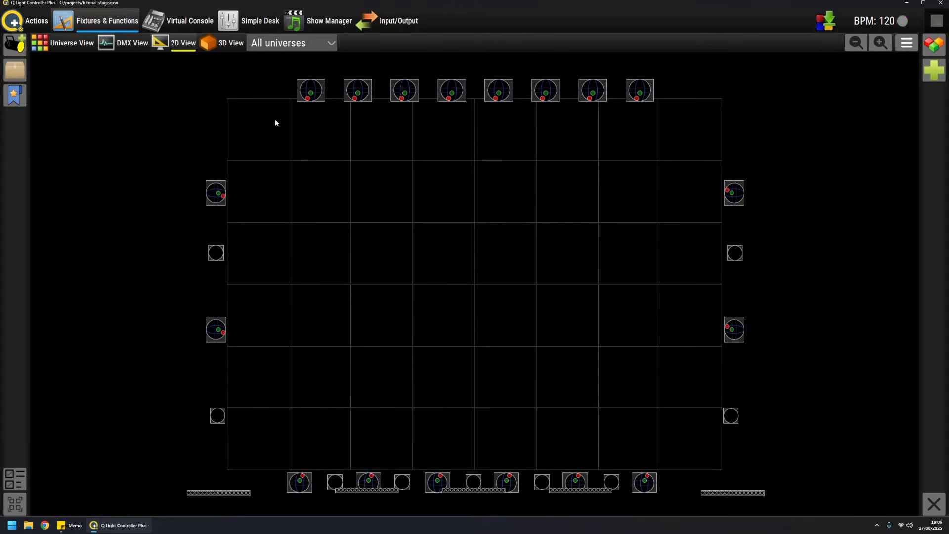
drag(260, 64, 685, 127)
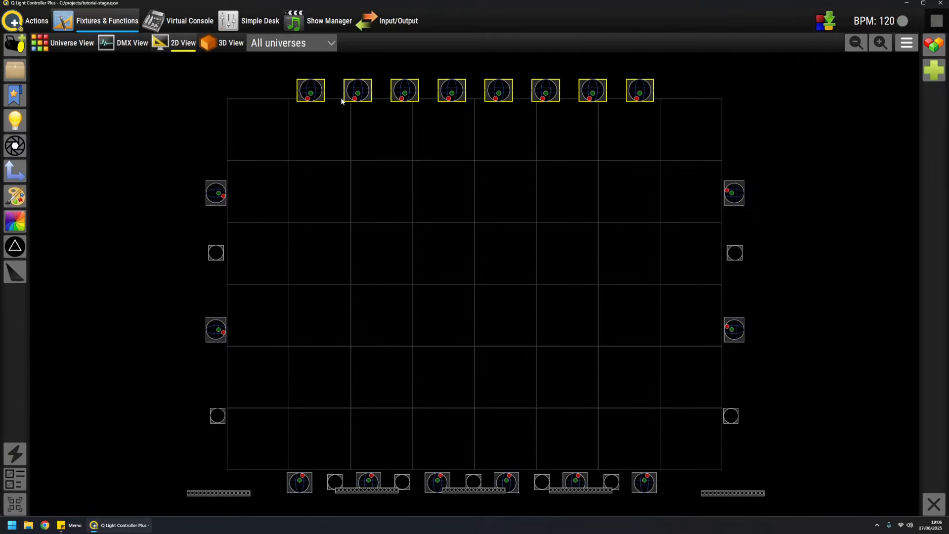
click(441, 121)
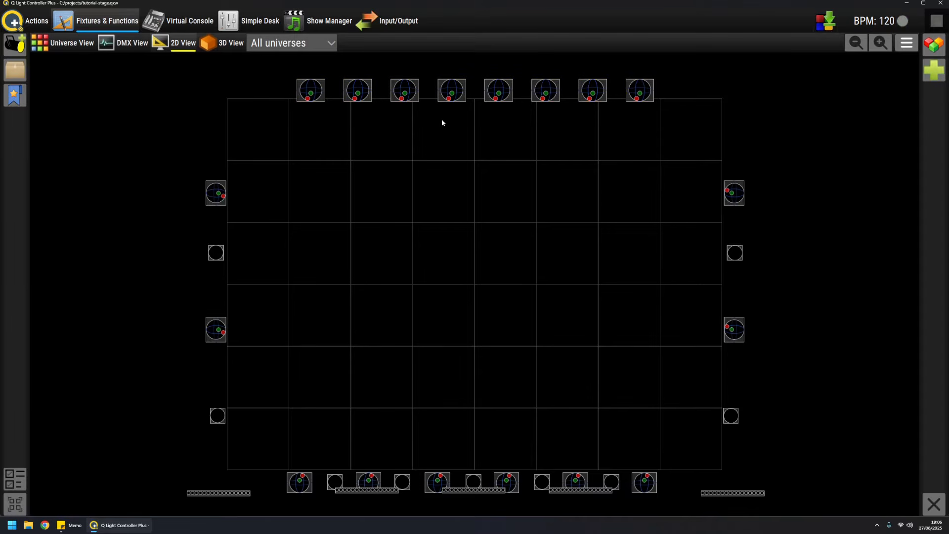
Step: Select all eight VL3000 Spot fixtures in the back row of the 2D layout and create a fixture group from them
click(310, 90)
ctrl+click(357, 90)
ctrl+click(405, 90)
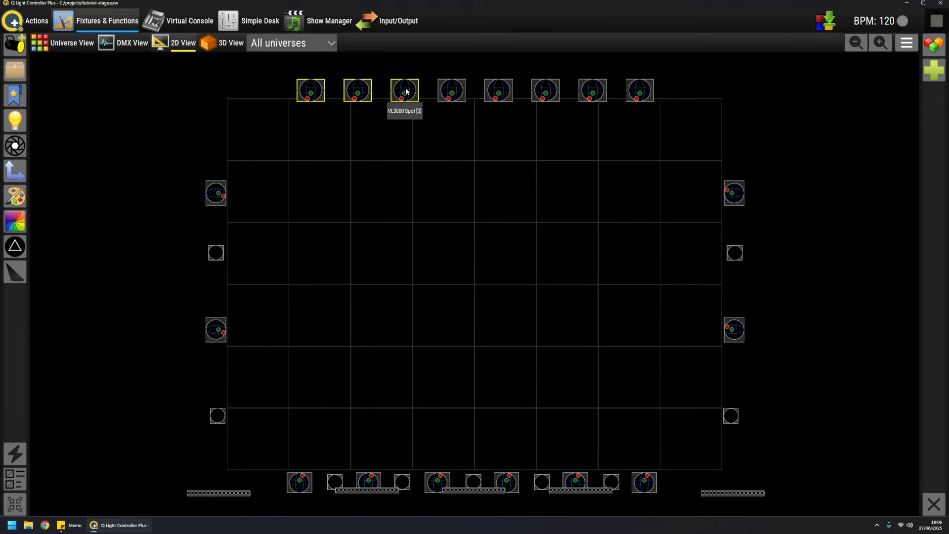
ctrl+click(451, 90)
drag(264, 70, 723, 129)
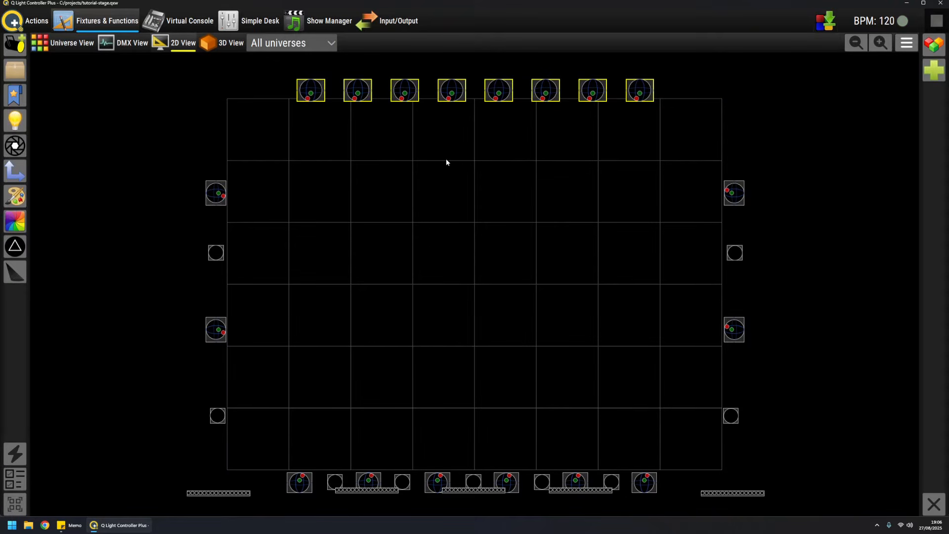
click(15, 70)
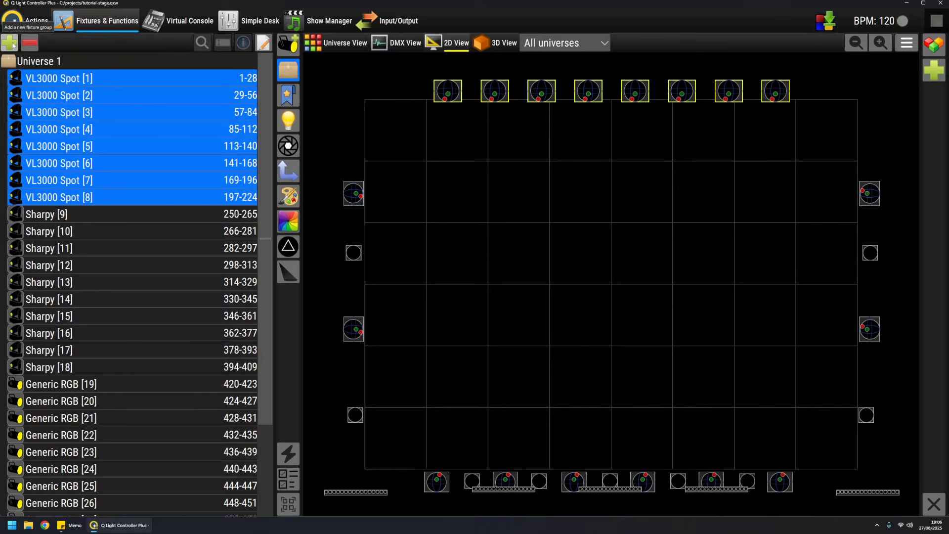
click(13, 44)
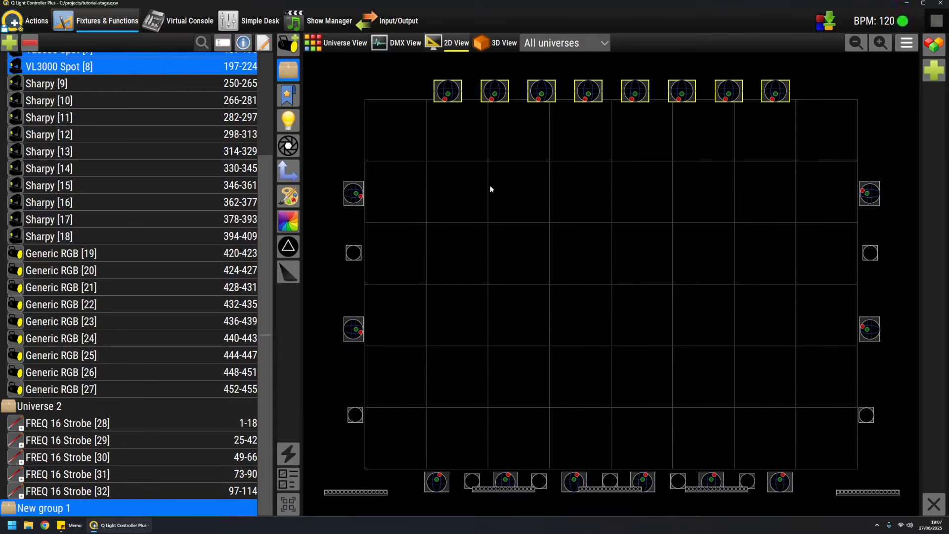
Step: Open the new VL3000 Spot fixture group in the group editor and rename it "Back group"
click(428, 79)
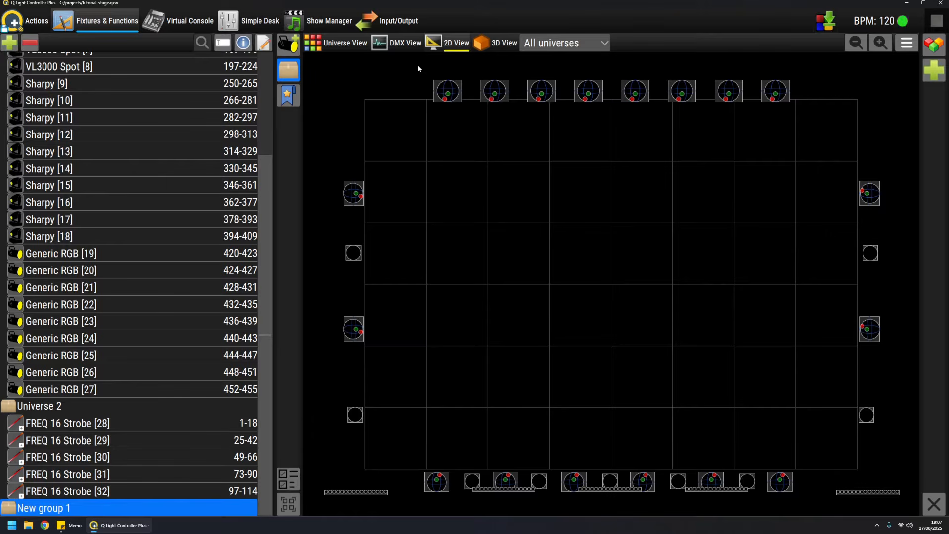
click(263, 43)
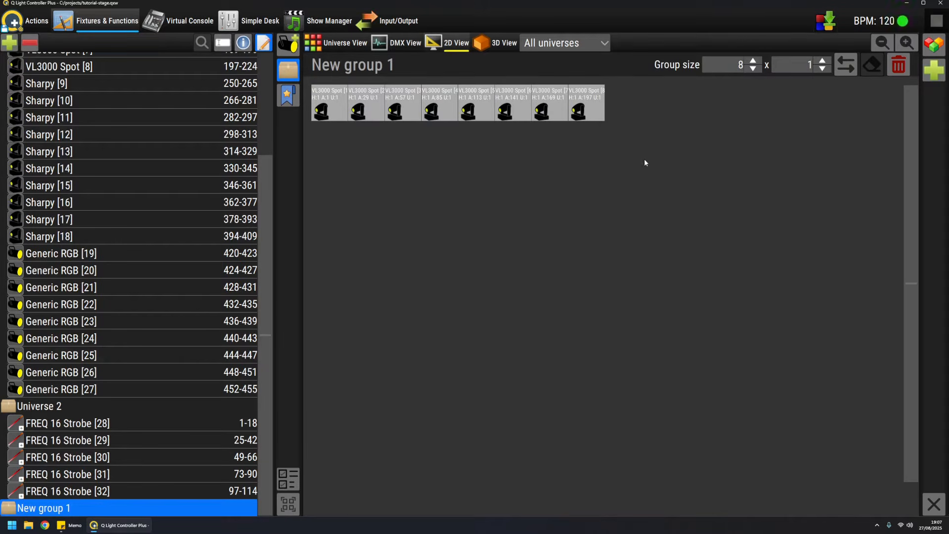
click(406, 64)
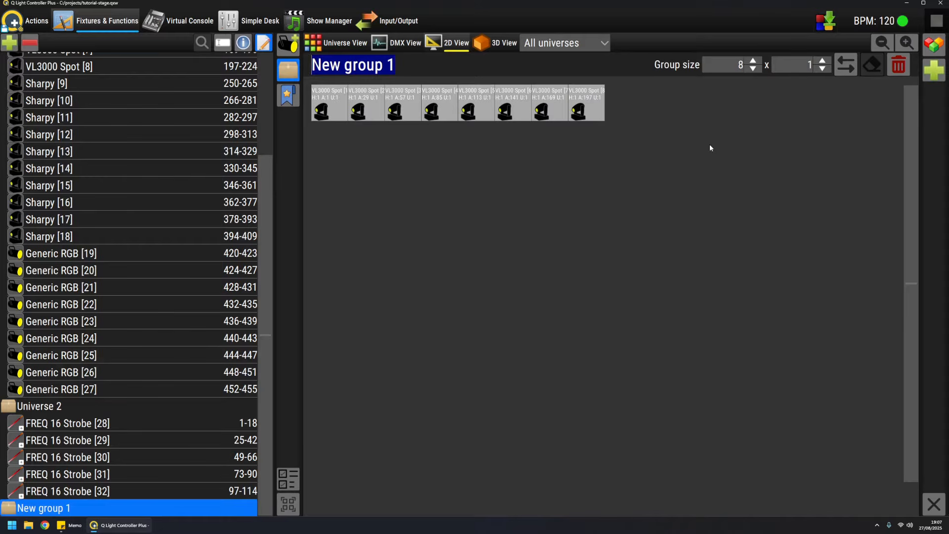
text(Back groupè)
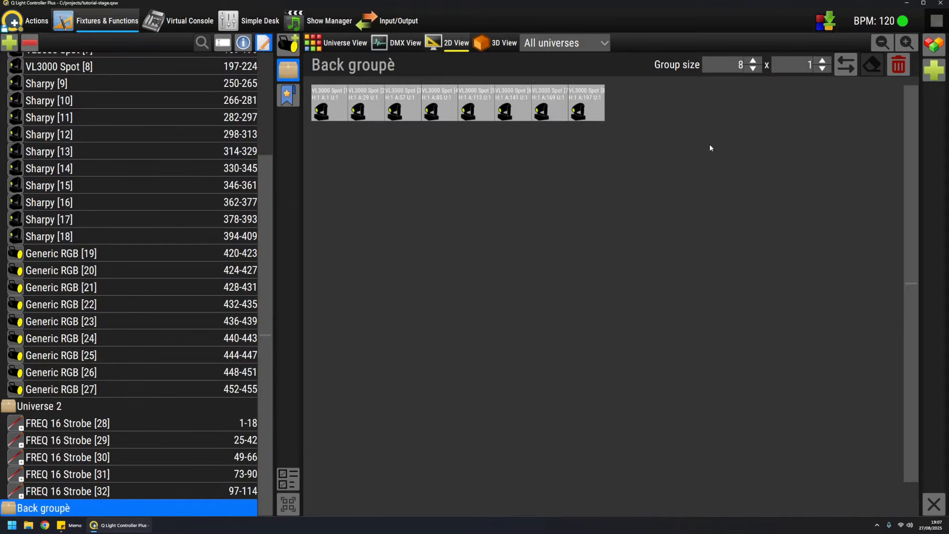
key(BackSpace)
click(264, 43)
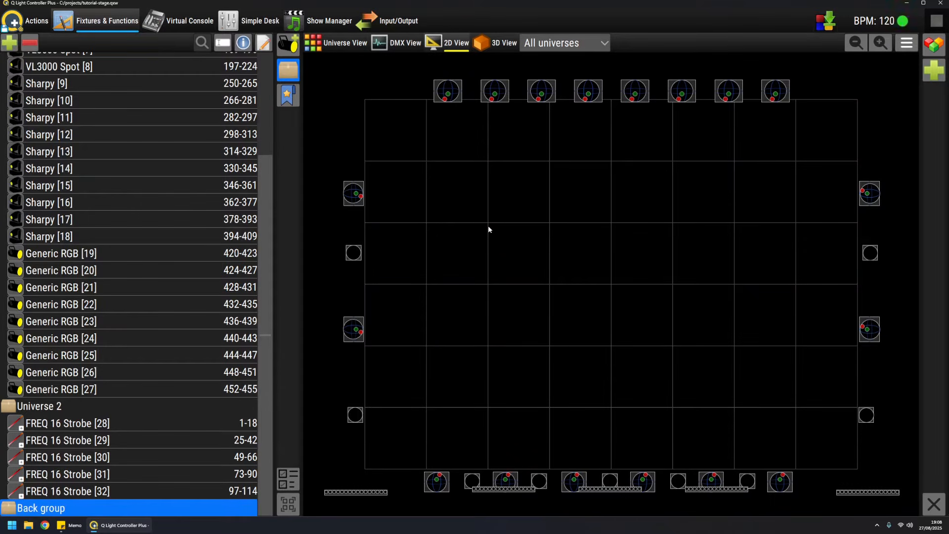
Step: Select the ten Sharpy fixtures along the sides and front of the stage and create a fixture group from them
drag(332, 160, 396, 220)
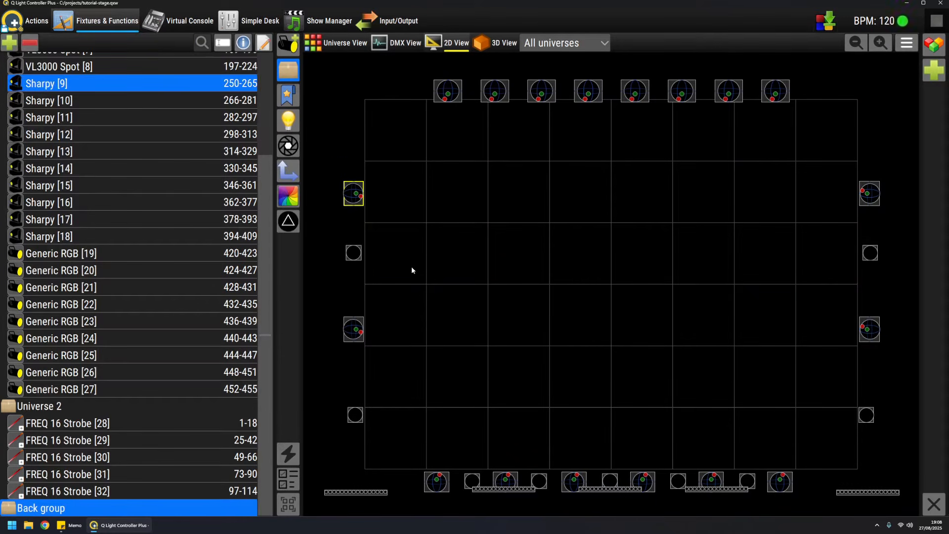
drag(329, 294, 393, 356)
drag(842, 163, 891, 207)
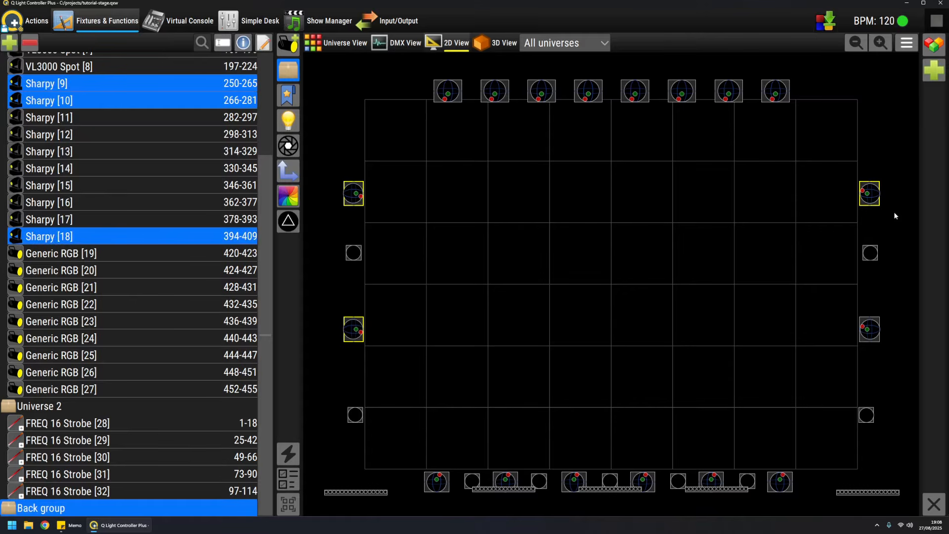
drag(856, 309, 903, 371)
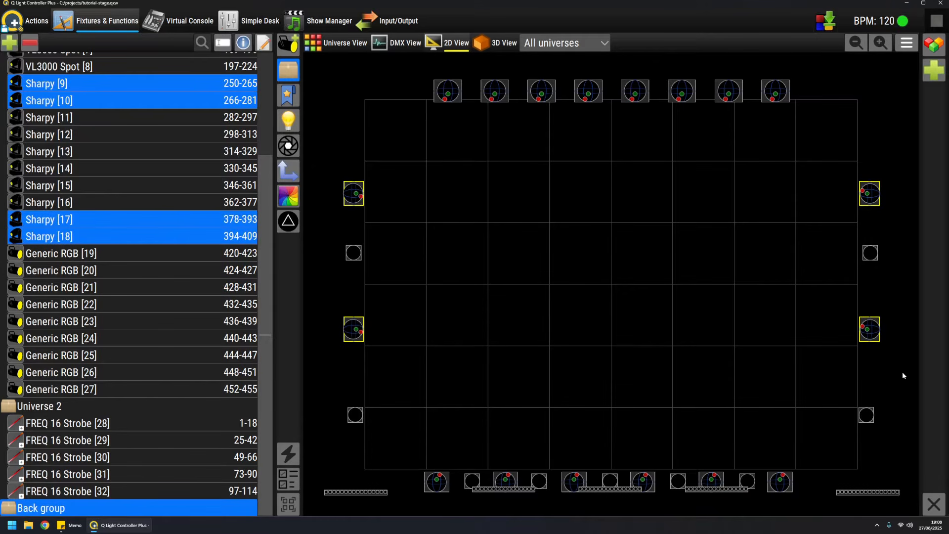
click(426, 483)
click(506, 480)
click(575, 482)
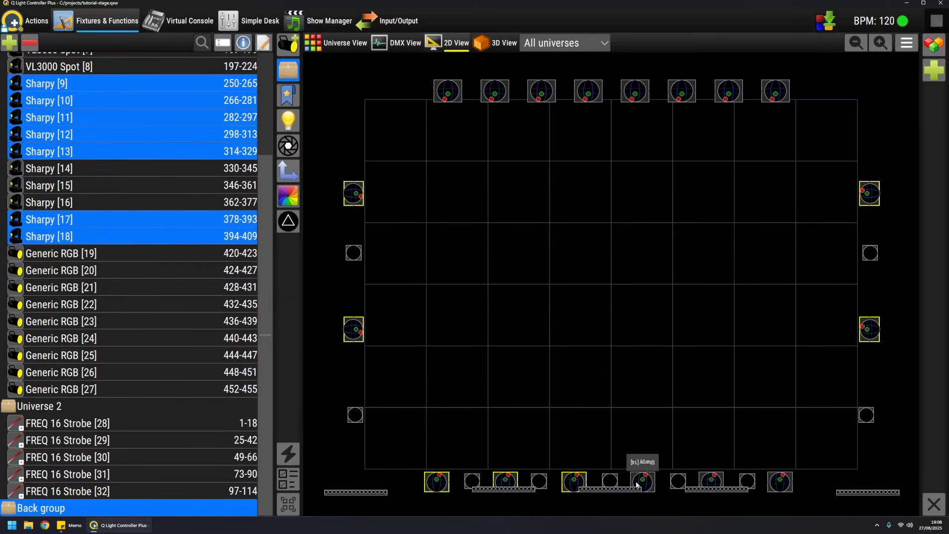
click(638, 484)
click(711, 482)
click(780, 482)
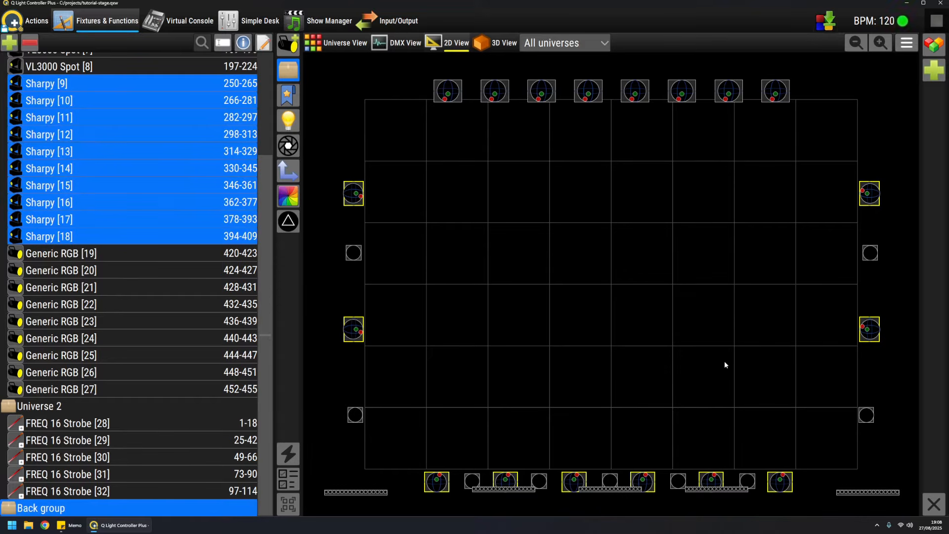
click(14, 46)
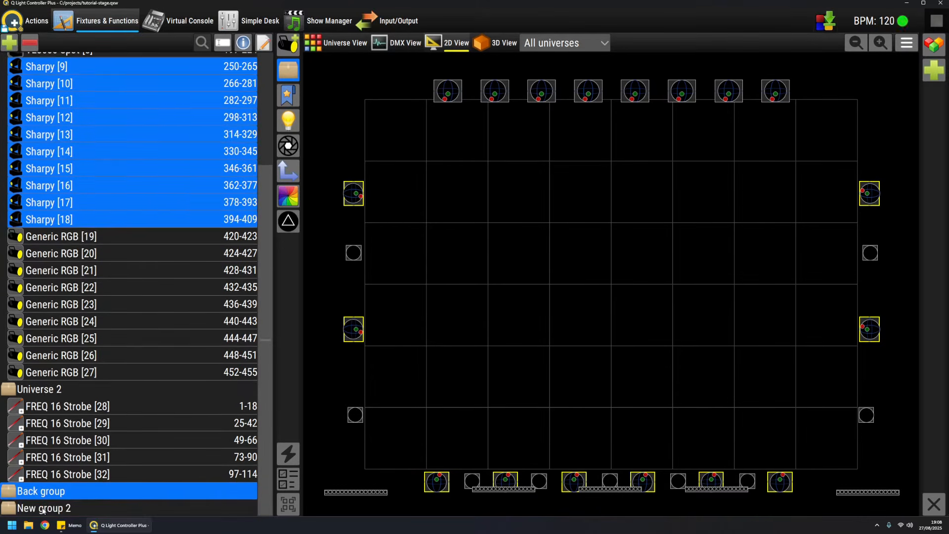
Step: Rename the newly created group of Sharpy fixtures to "Sharpy Group" and clear the fixture selection
click(42, 509)
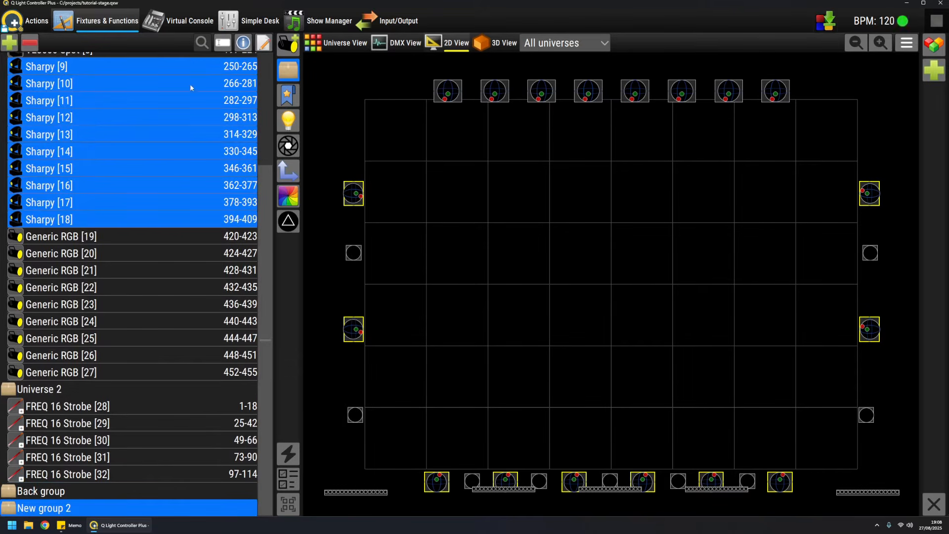
click(222, 43)
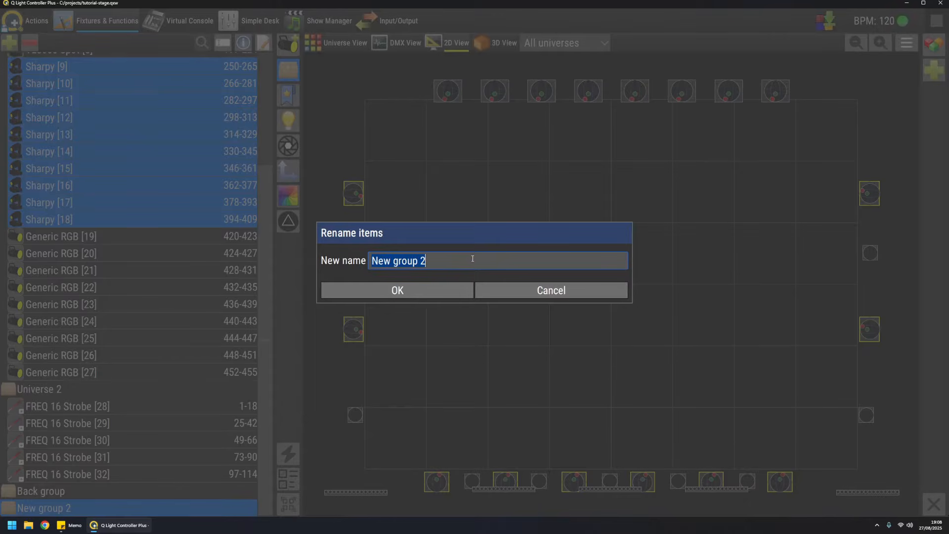
text(Shar)
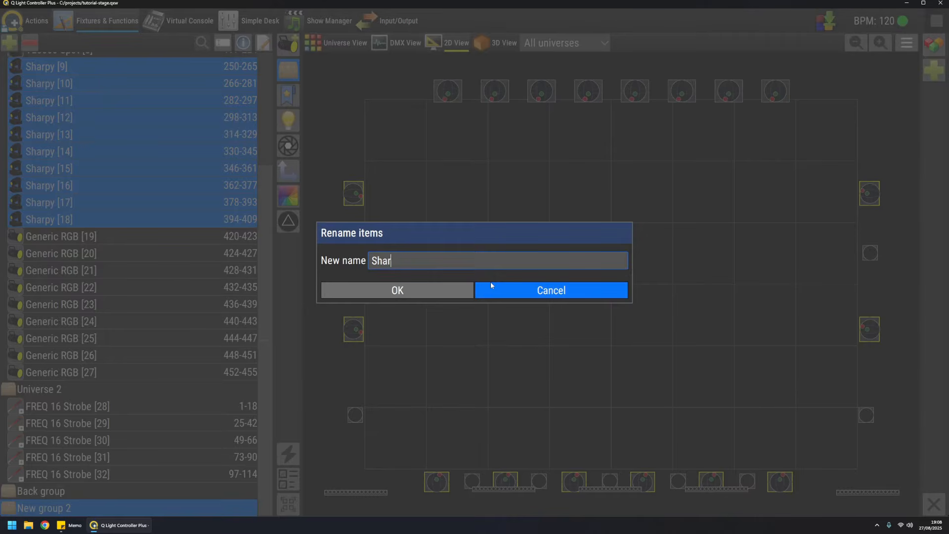
text(py Group)
key(Return)
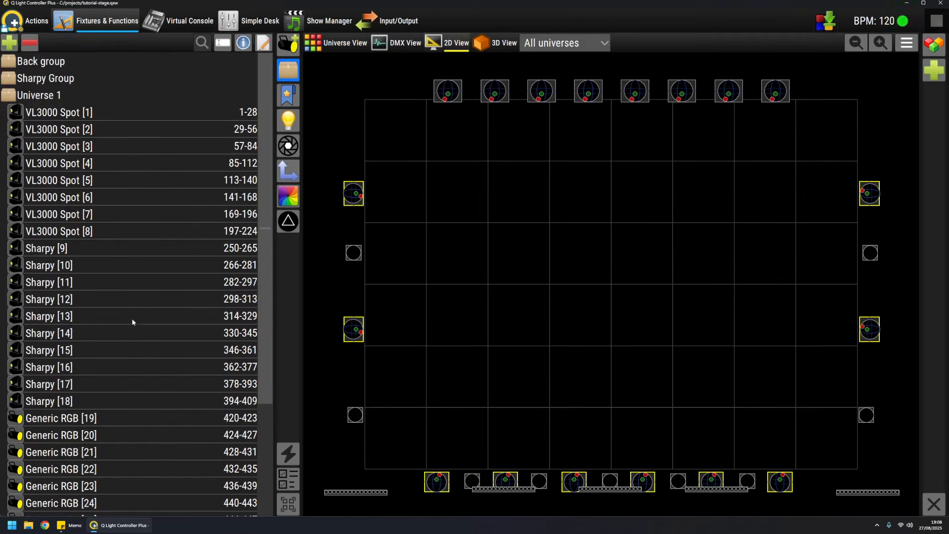
scroll(145, 333, down, 3)
scroll(145, 333, up, 3)
click(533, 242)
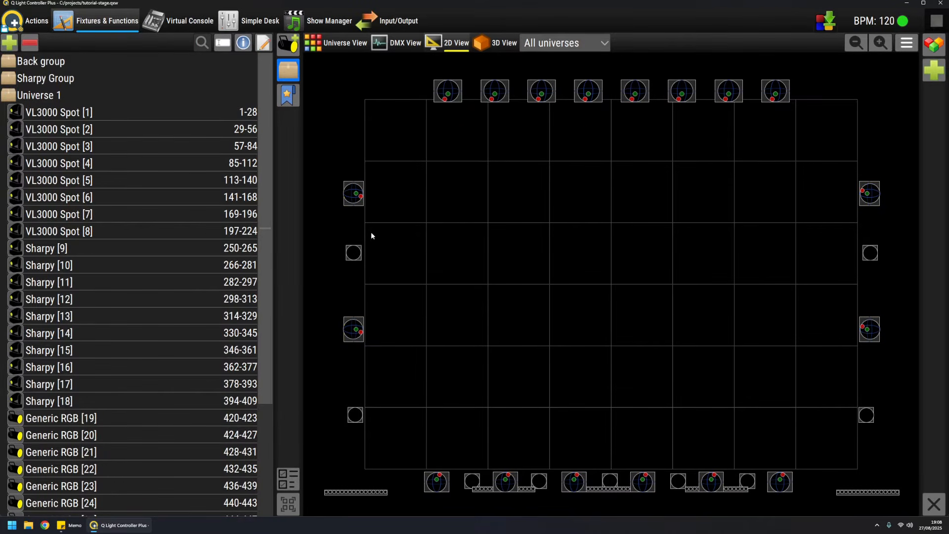
Step: Select the nine Generic RGB fixtures [19] to [27] in Universe 1 and create a fixture group from them
scroll(84, 336, down, 3)
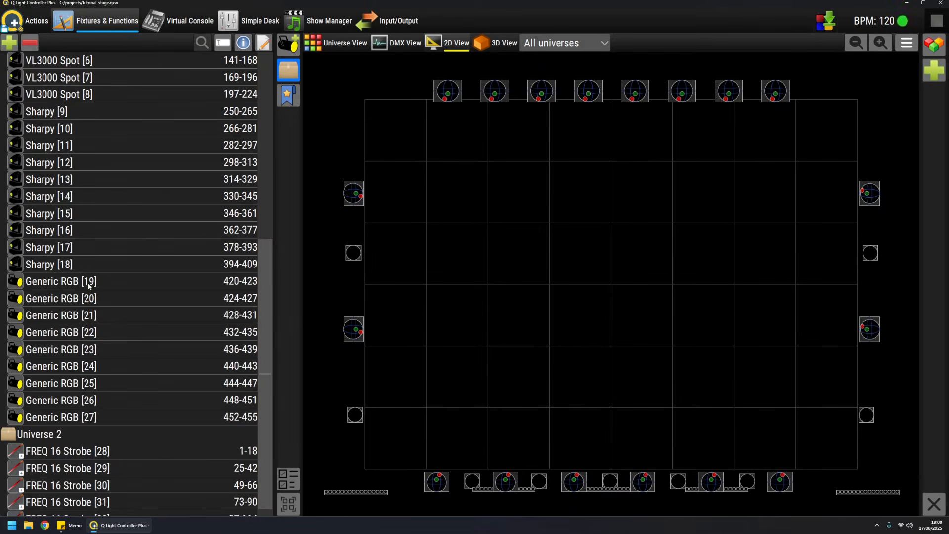
click(89, 286)
click(89, 298)
click(92, 282)
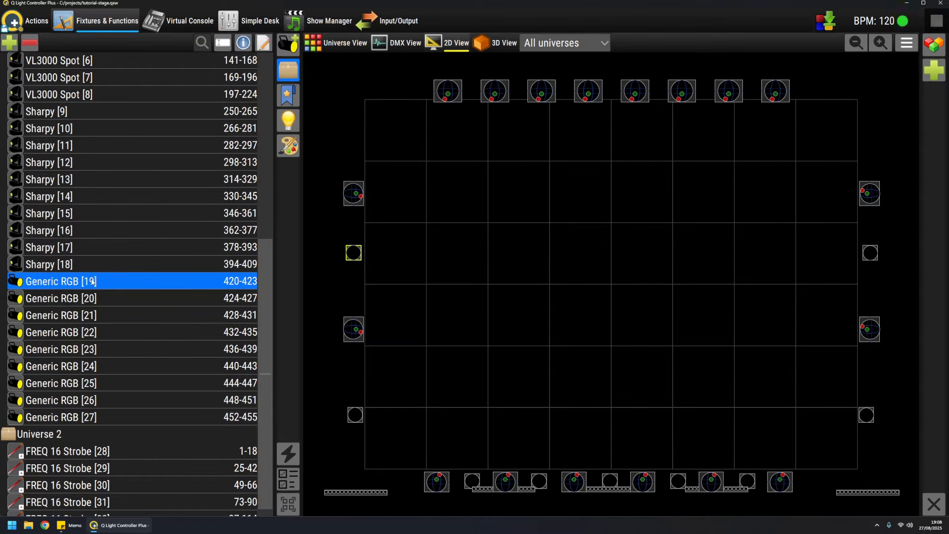
ctrl+click(92, 299)
ctrl+click(92, 318)
ctrl+click(93, 334)
ctrl+click(95, 351)
ctrl+click(94, 367)
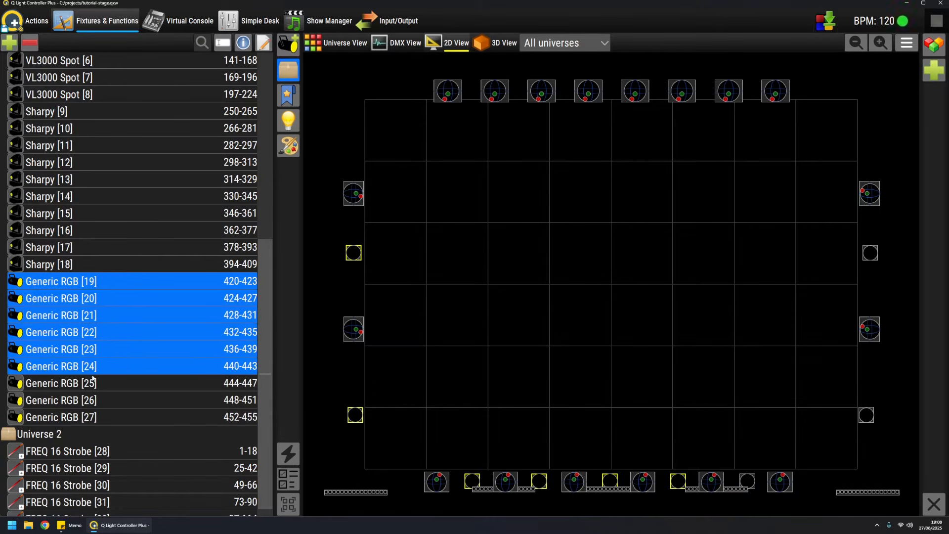
ctrl+click(93, 384)
ctrl+click(92, 400)
ctrl+click(92, 417)
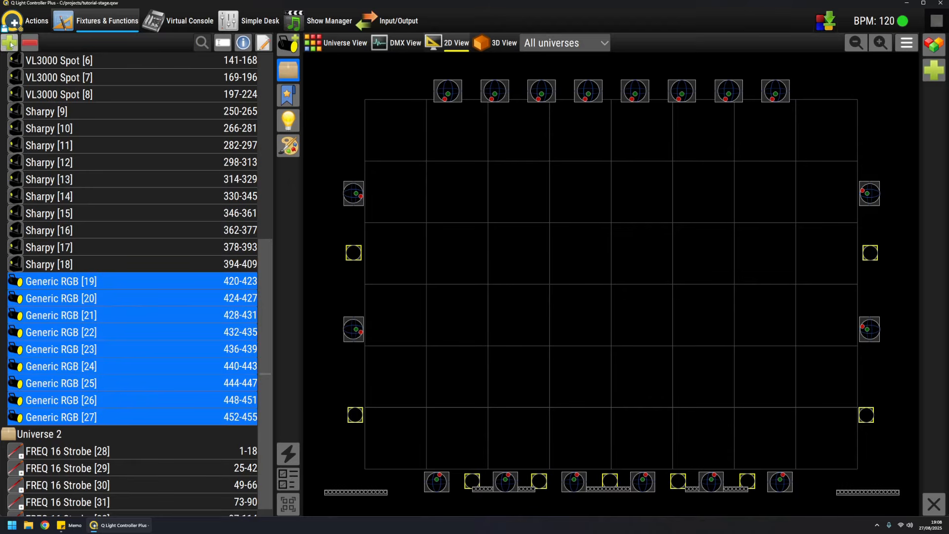
click(10, 45)
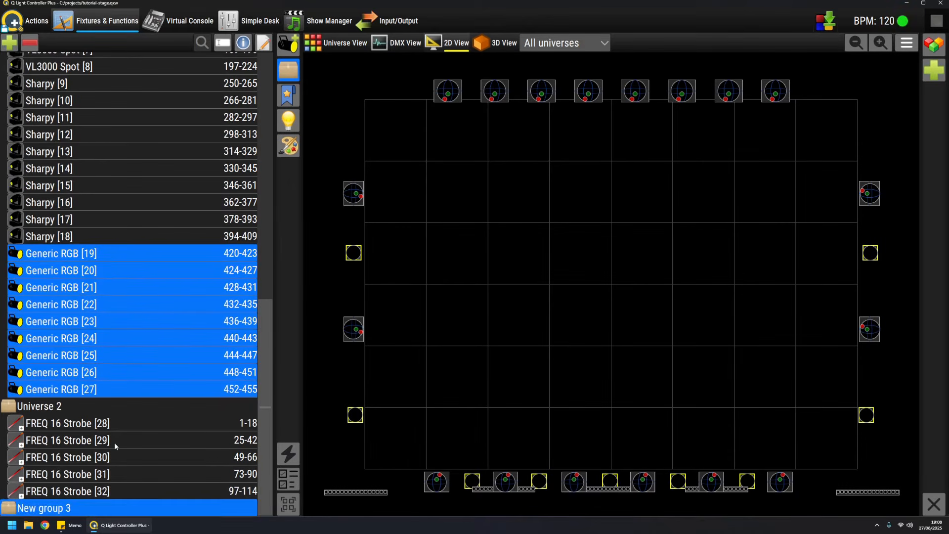
Step: Rename the newly created group of Generic RGB fixtures to "PAR Group"
click(223, 43)
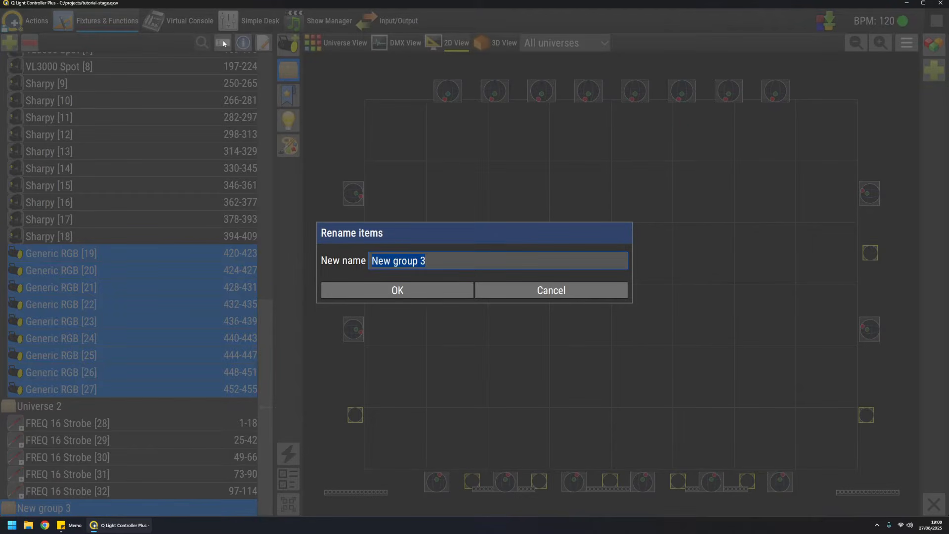
text(PAR Group)
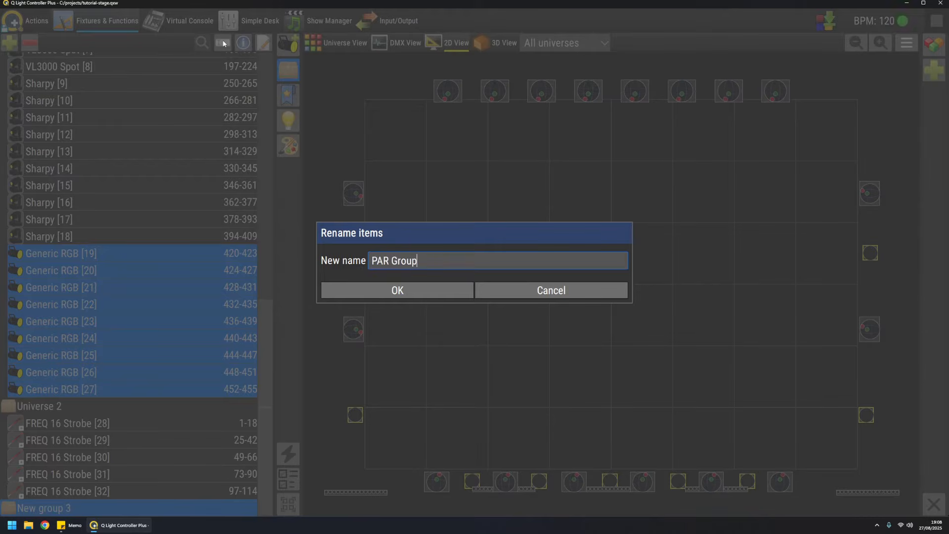
key(Return)
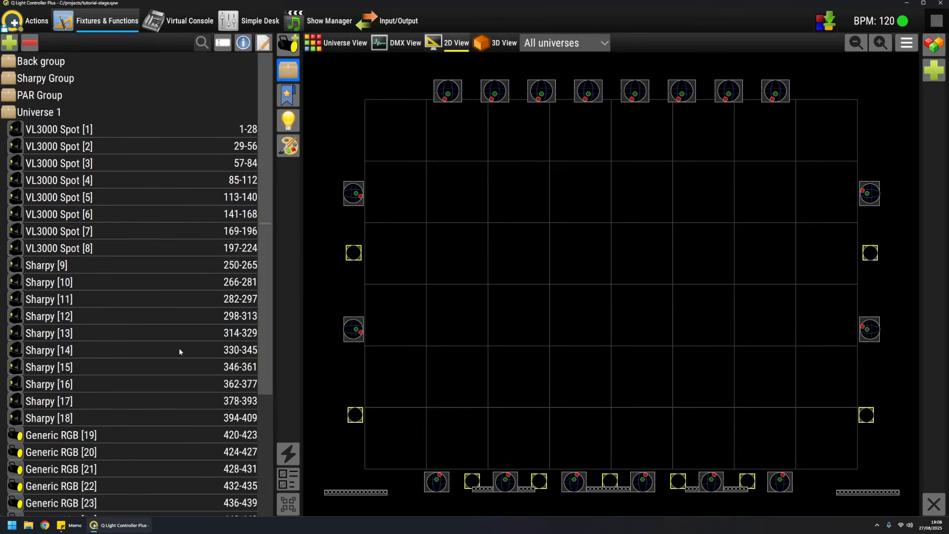
Step: Select the five FREQ 16 Strobe fixtures [28] to [32] in Universe 2 and create a fixture group from them
scroll(180, 352, down, 3)
click(90, 444)
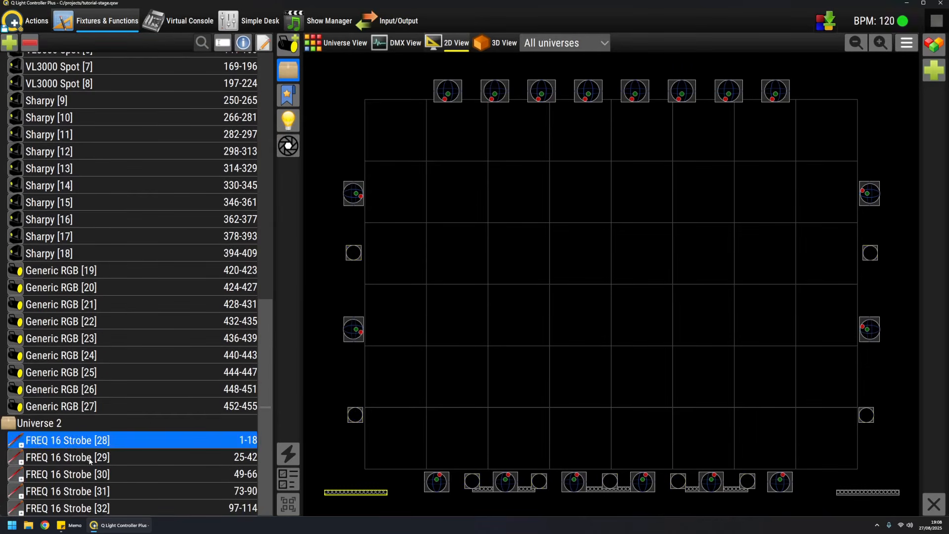
ctrl+click(90, 457)
ctrl+click(90, 474)
ctrl+click(90, 491)
ctrl+click(90, 508)
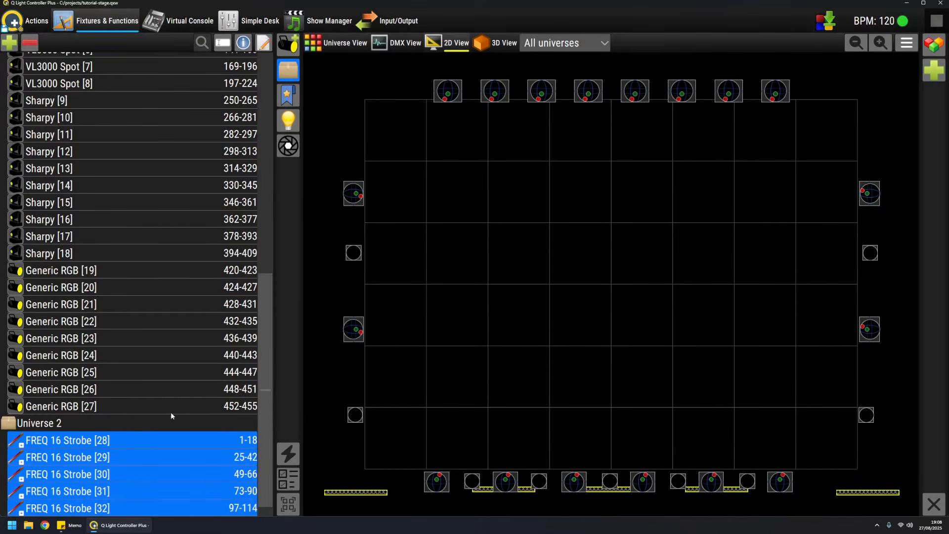
scroll(171, 416, down, 1)
ctrl+click(67, 509)
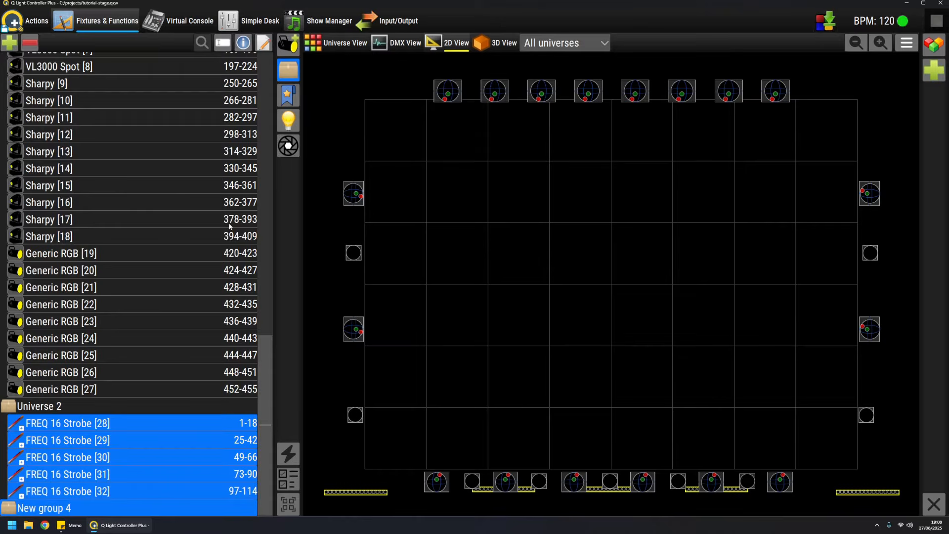
Step: Rename the newly created group of strobe fixtures to "Strobe group" and clear the fixture selection
click(223, 44)
text(Strobe group)
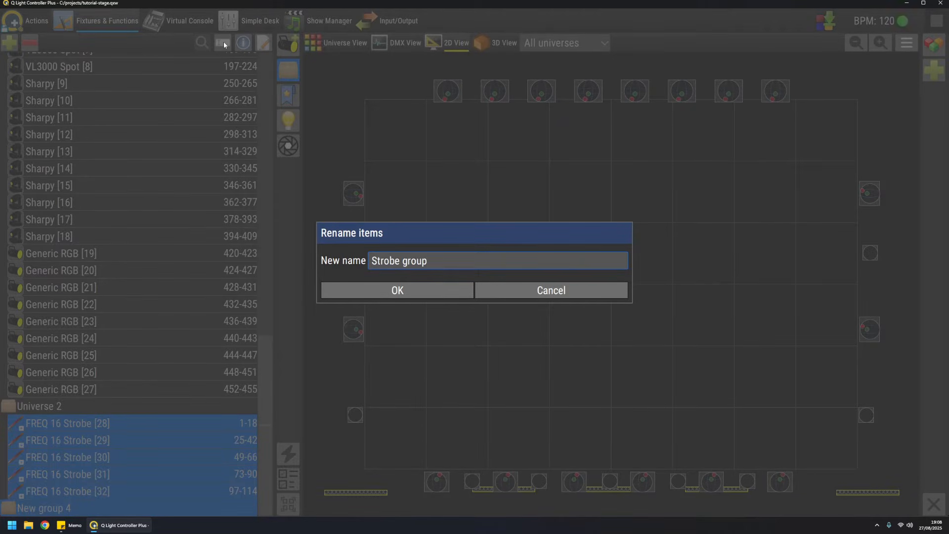
click(424, 292)
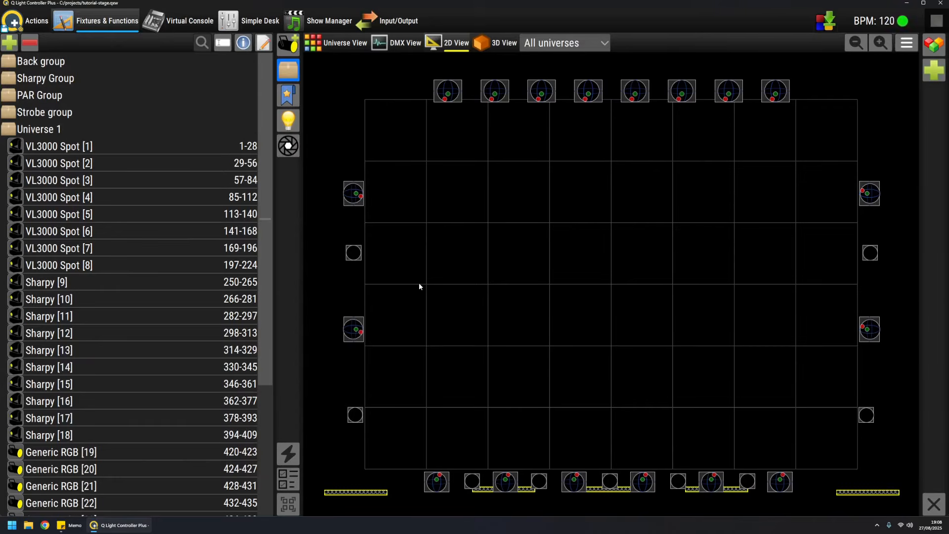
click(449, 196)
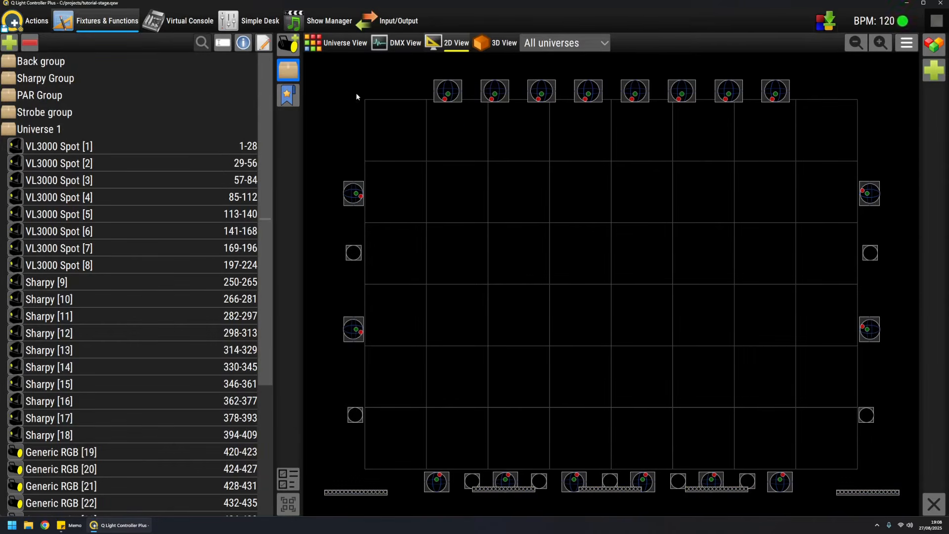
Step: Expand and collapse Back group in the fixture tree to examine its members, hiding and reshowing the tree in between
click(7, 64)
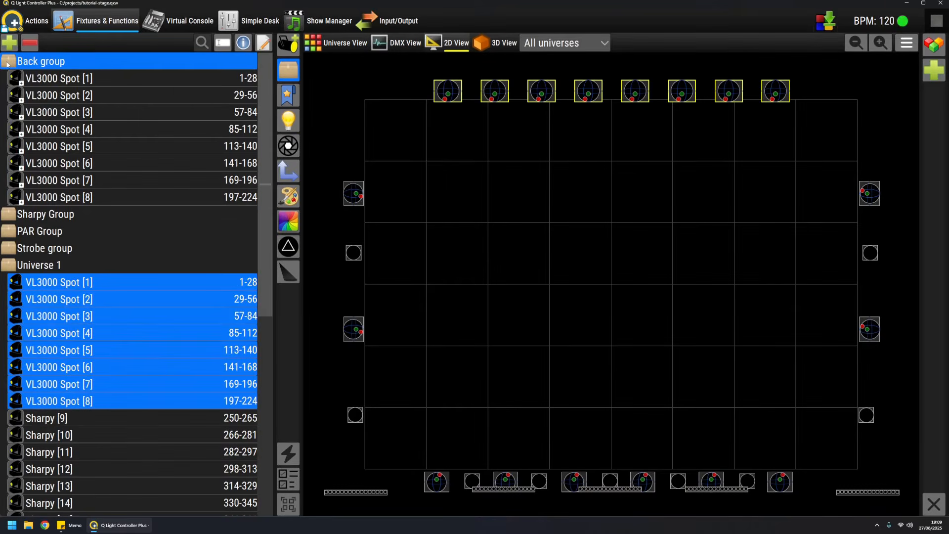
click(6, 64)
click(492, 183)
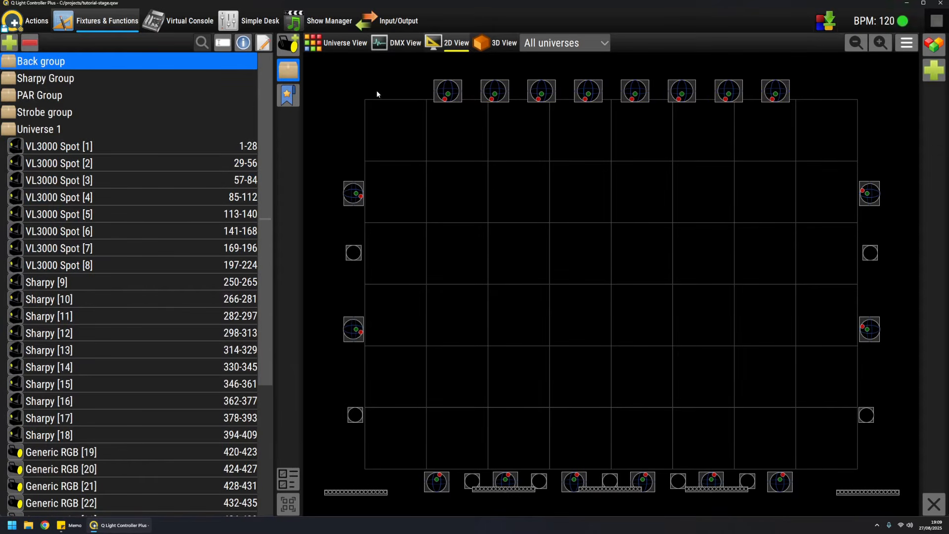
click(285, 78)
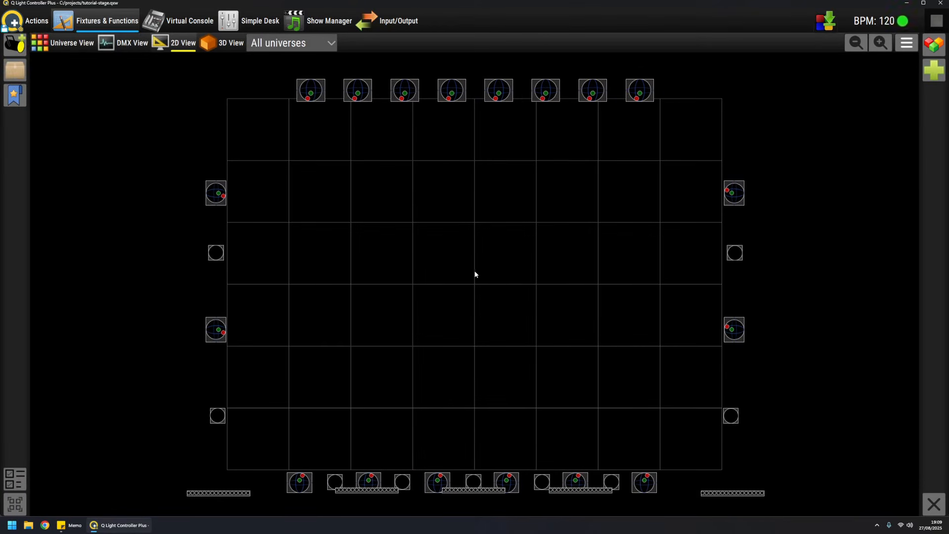
click(12, 72)
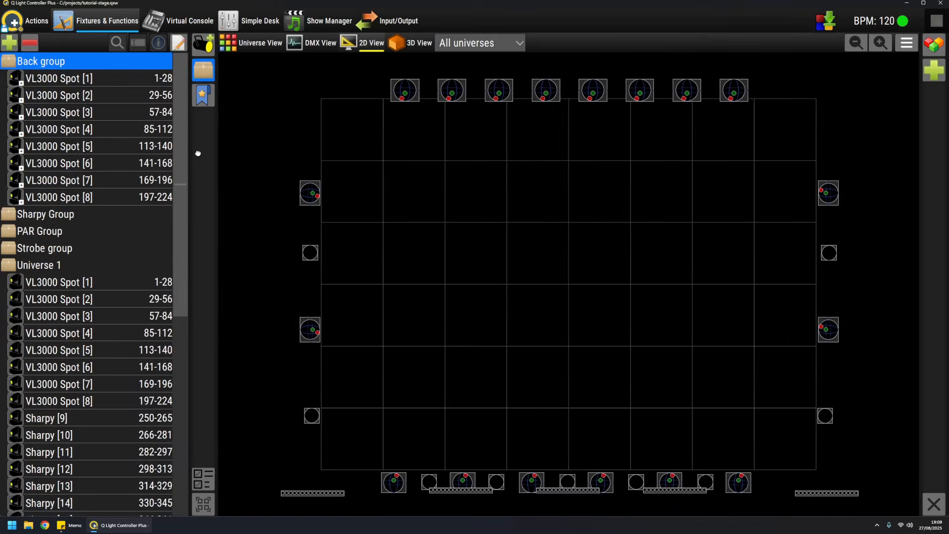
click(9, 63)
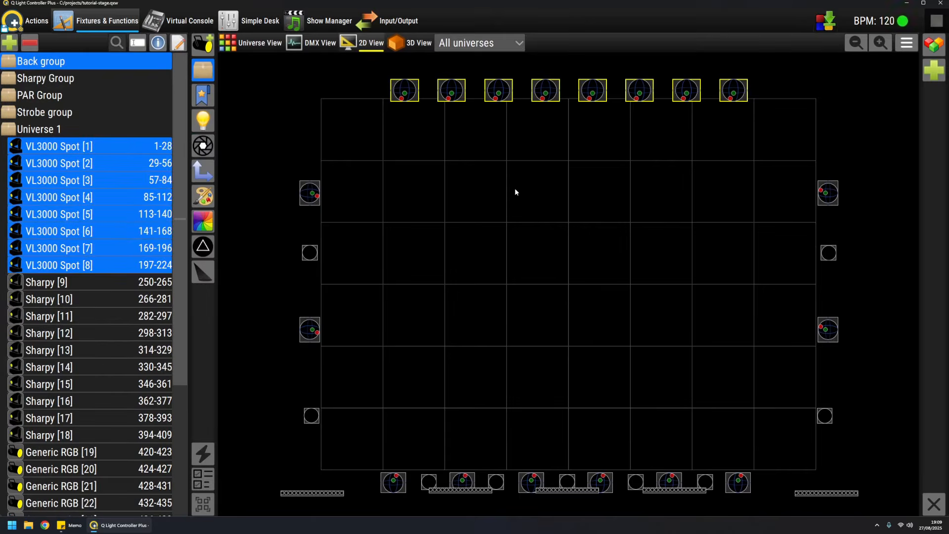
click(423, 169)
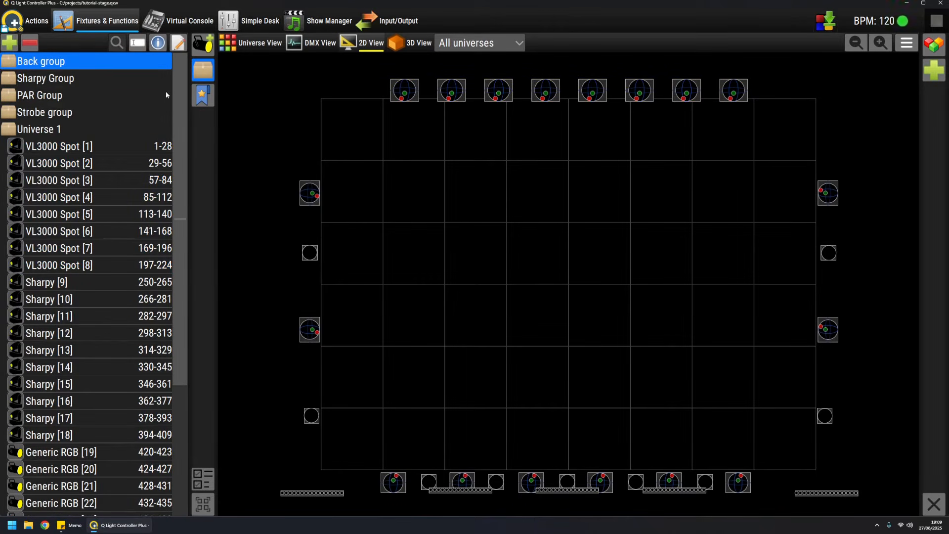
Step: Select PAR Group, Strobe group, Sharpy Group and Back group in turn to check their fixtures on the stage, clearing the selection at the end
click(50, 97)
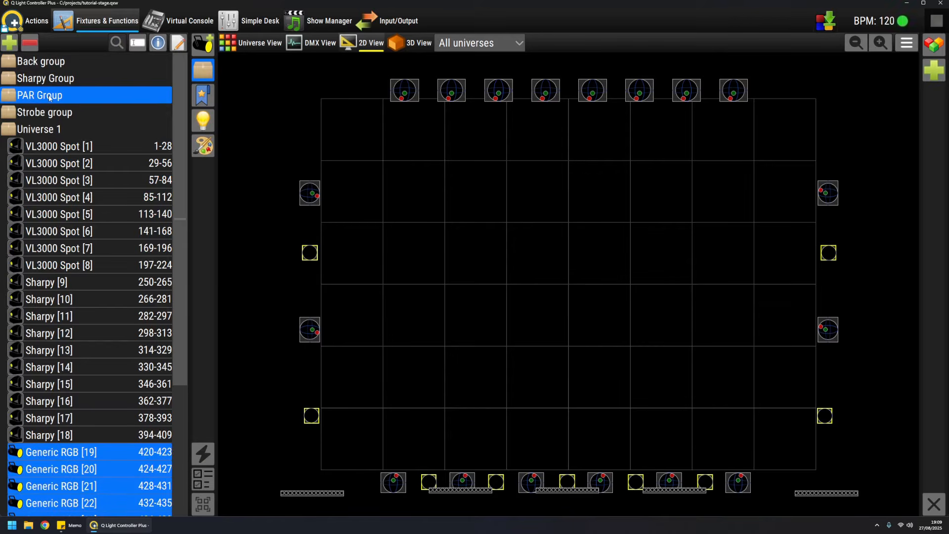
click(56, 113)
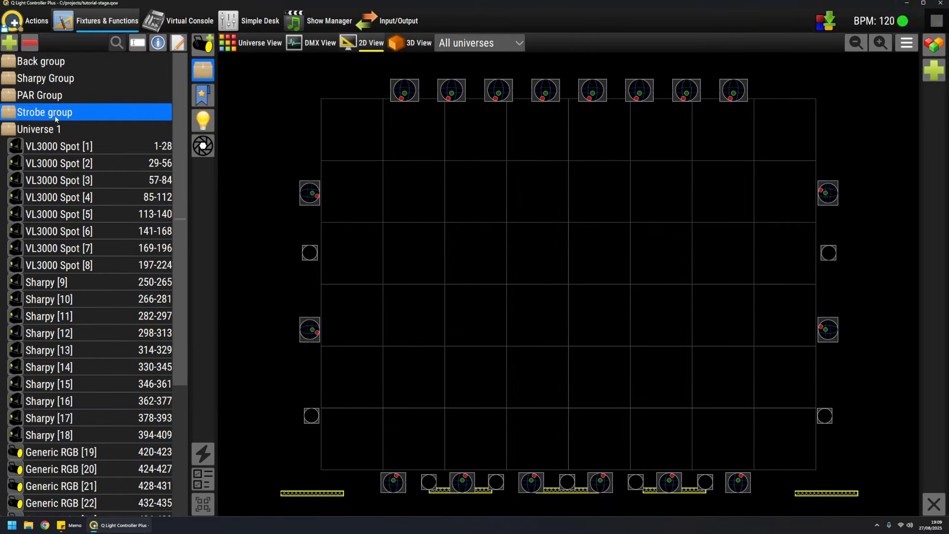
click(62, 77)
click(55, 63)
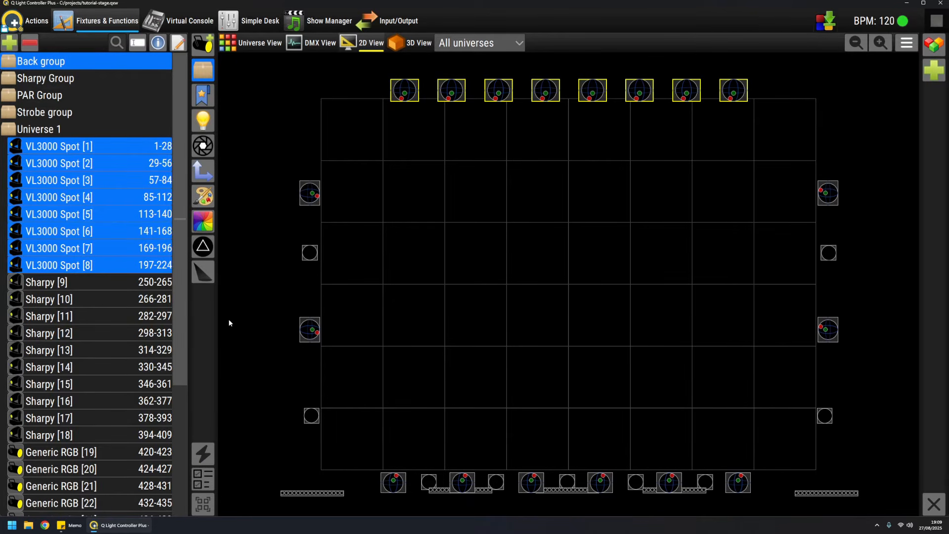
drag(217, 305, 227, 306)
click(437, 142)
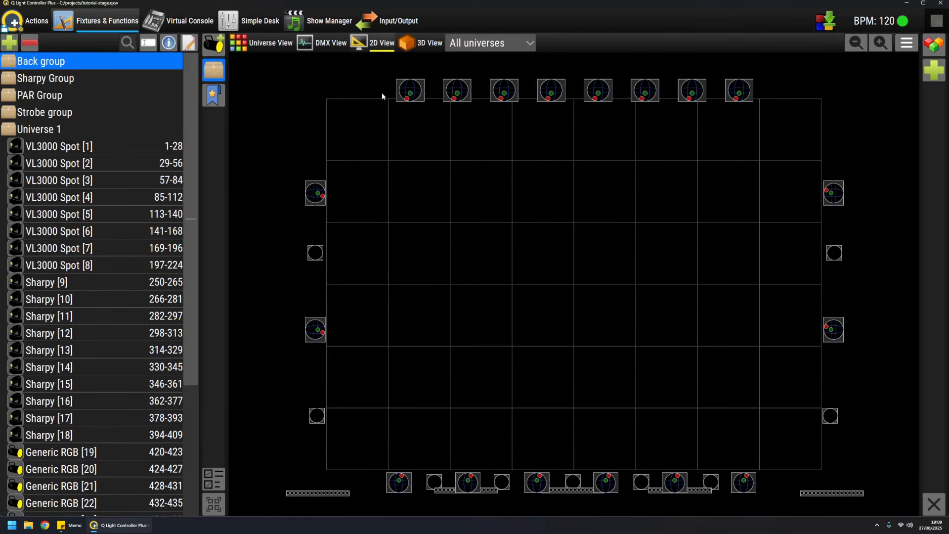
Step: Select the eight VL3000 Spot and ten Sharpy fixtures around the stage in the 2D layout and create a fixture group from them
drag(365, 68, 764, 138)
click(320, 196)
click(320, 330)
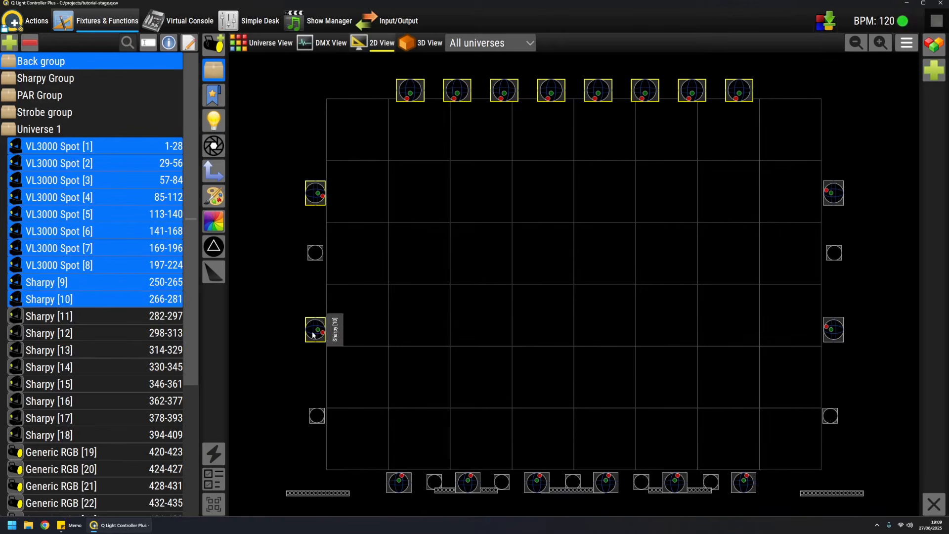
click(399, 485)
click(468, 485)
click(537, 484)
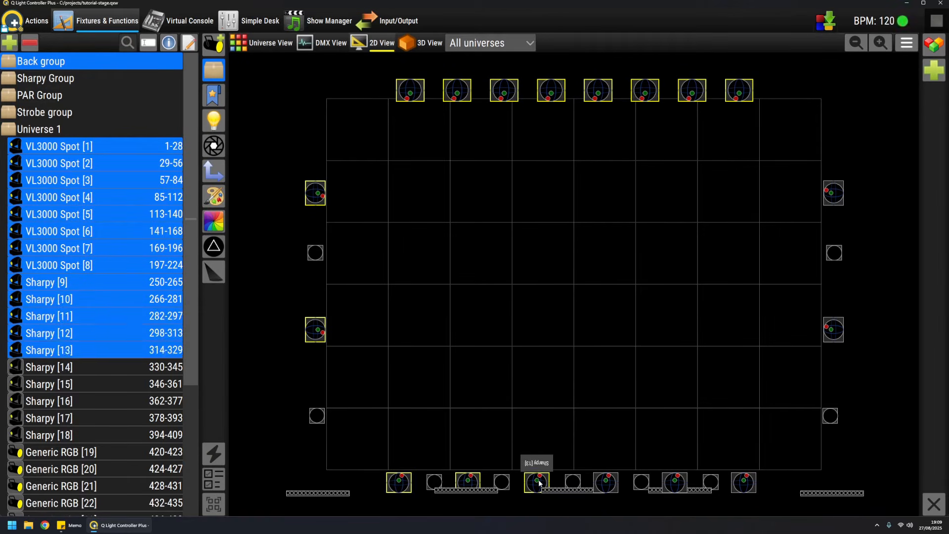
click(605, 485)
click(675, 487)
click(744, 483)
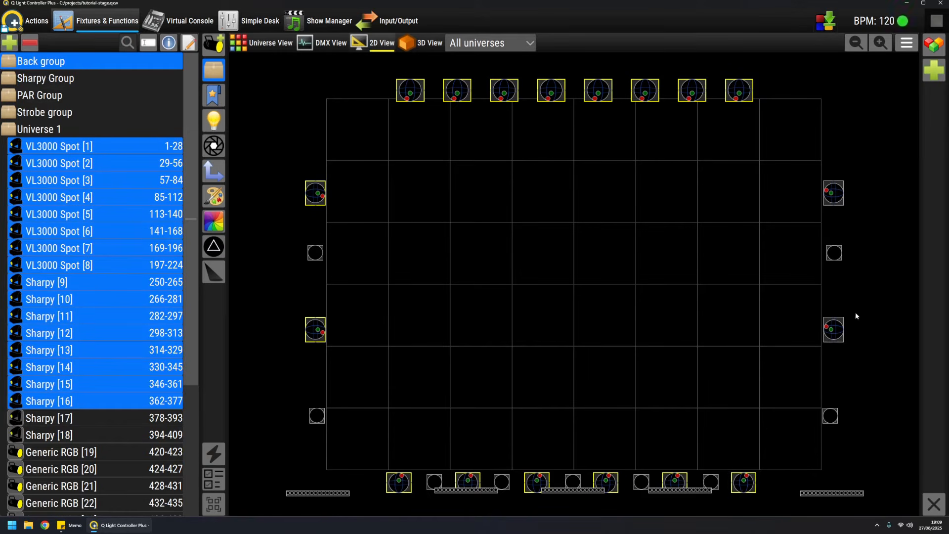
click(833, 330)
click(835, 193)
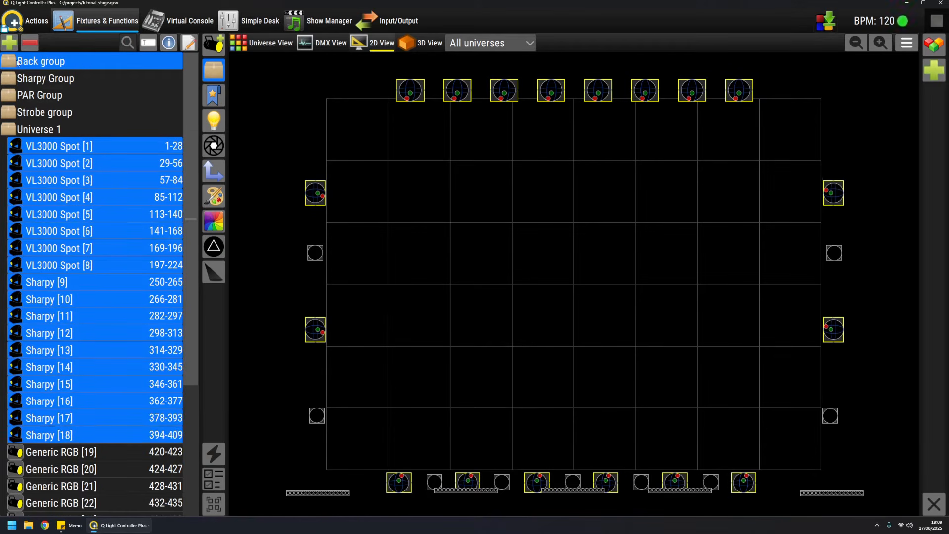
scroll(127, 385, down, 3)
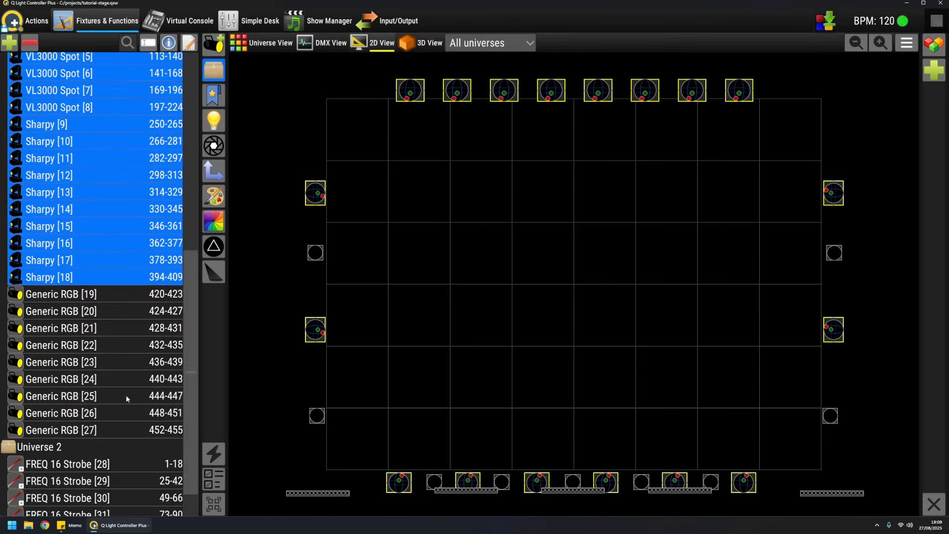
scroll(126, 398, down, 1)
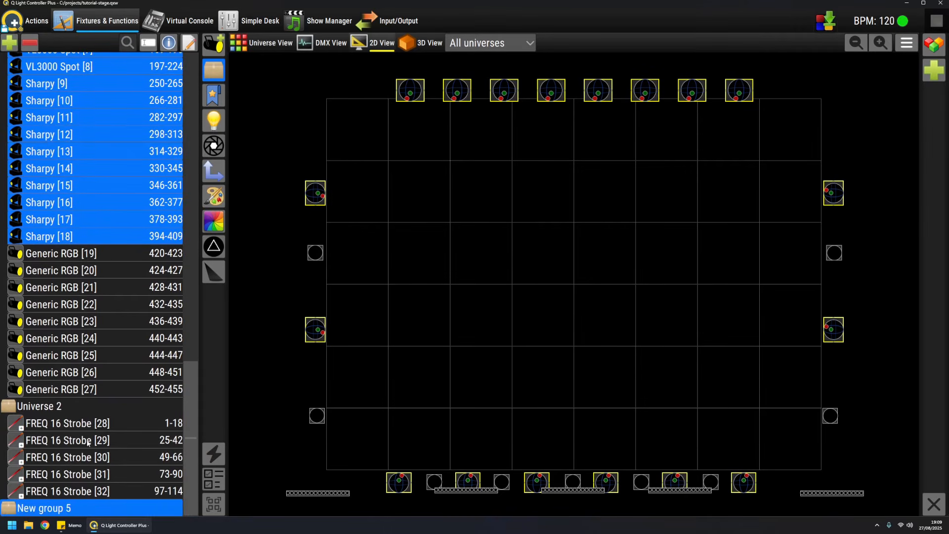
Step: Open the new group of VL3000 Spot and Sharpy fixtures in the group editor and rename it "All moving heads"
click(189, 42)
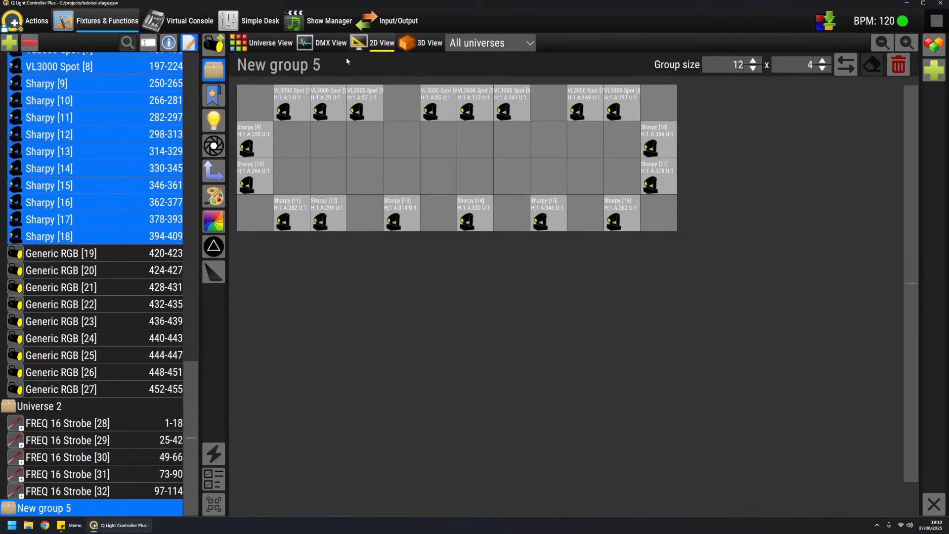
drag(337, 61, 192, 63)
text(All)
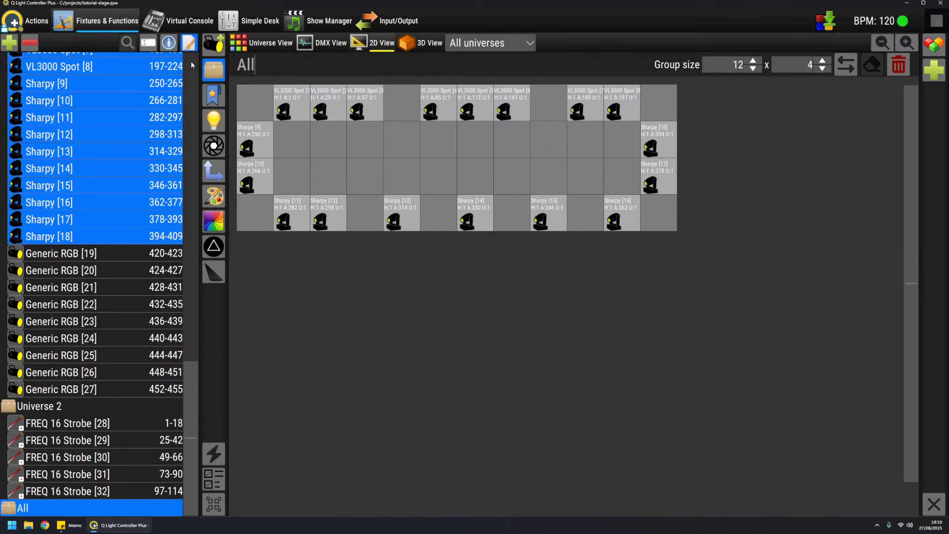
text( moving heads)
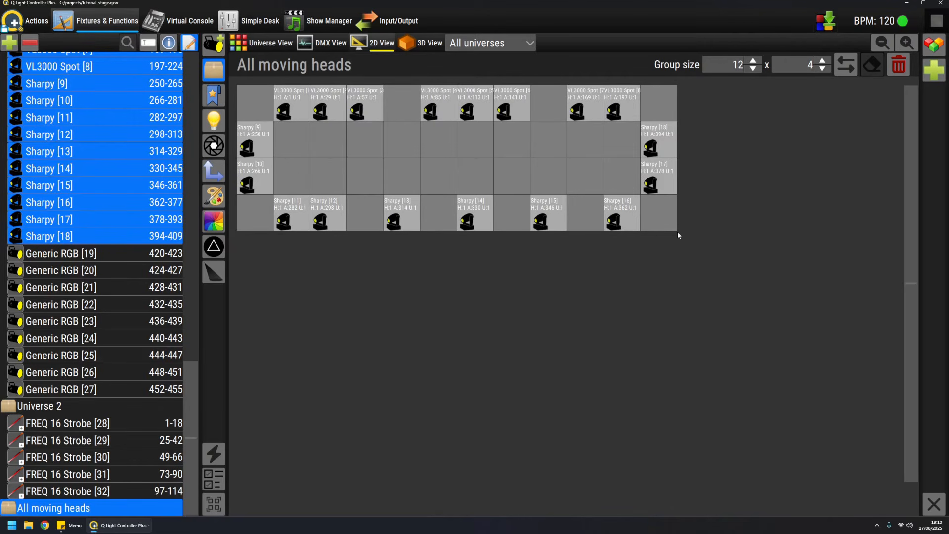
Step: In the All moving heads grid, select VL3000 Spot [4] to [8] and Sharpy [14] to [18] and shift them together one column left
click(442, 105)
click(486, 219)
click(471, 99)
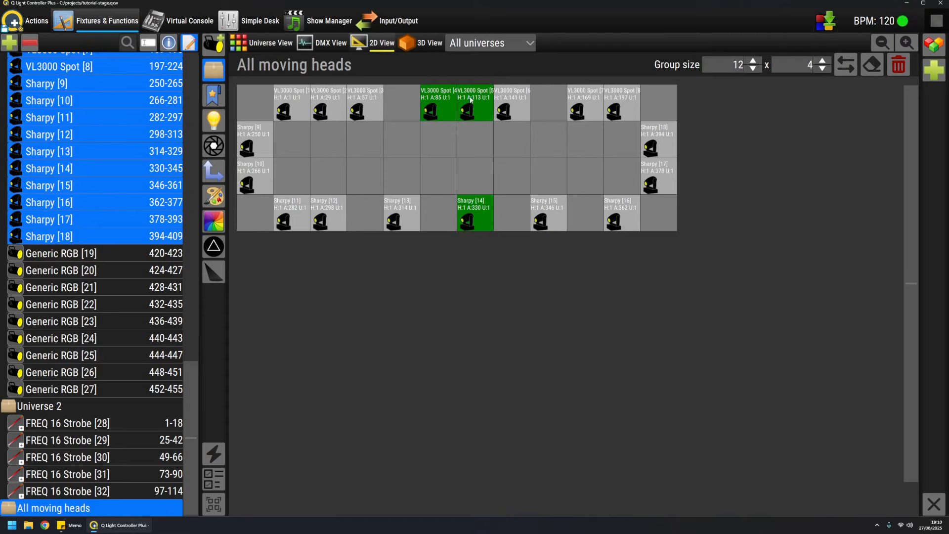
click(525, 109)
click(581, 98)
click(636, 101)
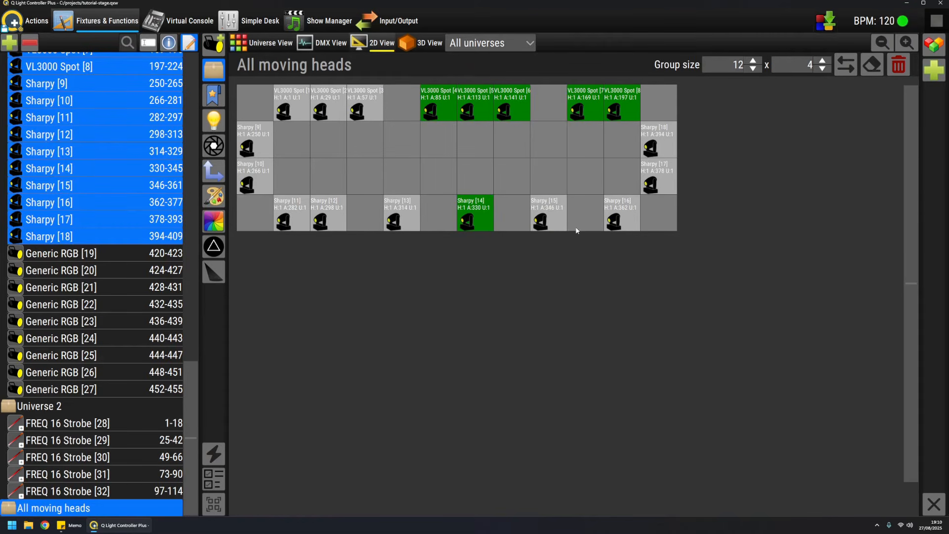
click(555, 228)
click(626, 209)
click(655, 181)
click(653, 146)
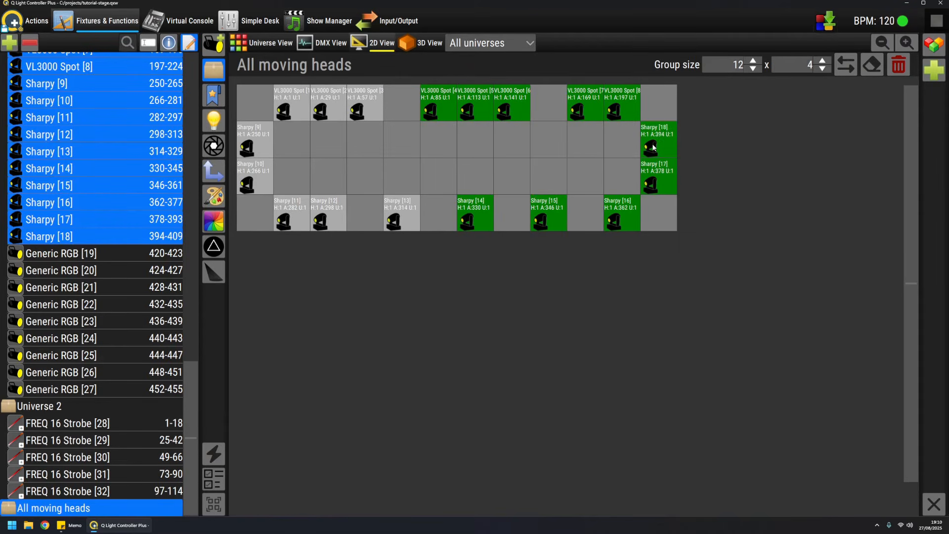
drag(439, 103, 408, 102)
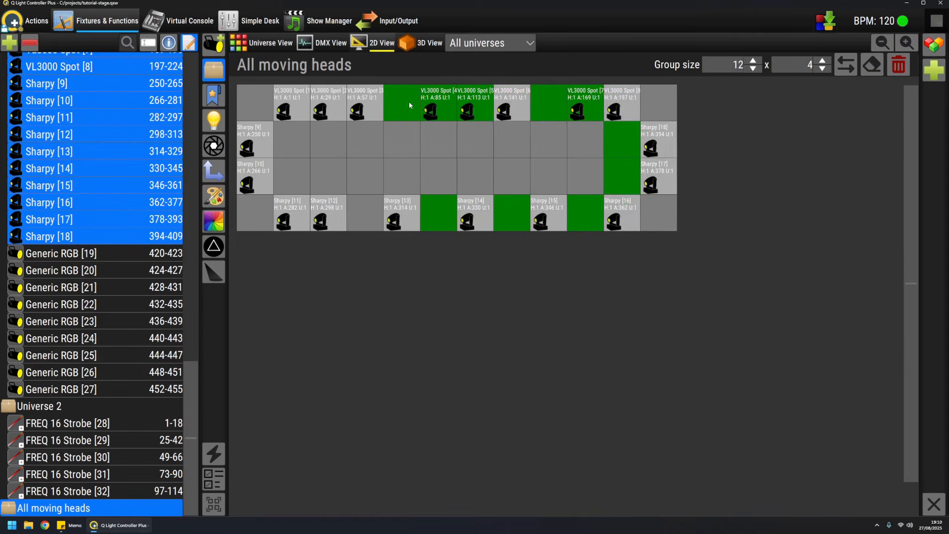
click(488, 138)
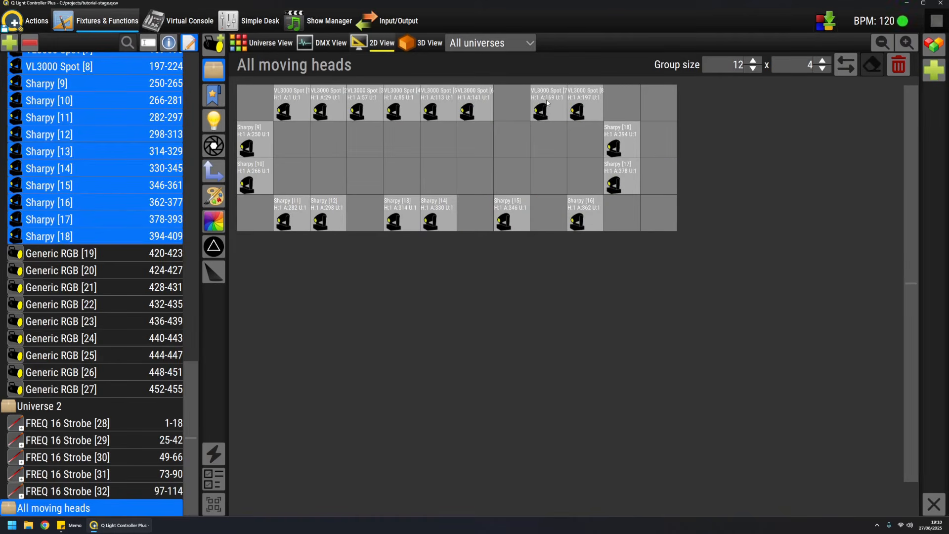
Step: Shift VL3000 Spot [7] and [8] and Sharpy [16], [17] and [18] together one more column left to close the remaining gap
click(548, 102)
click(585, 103)
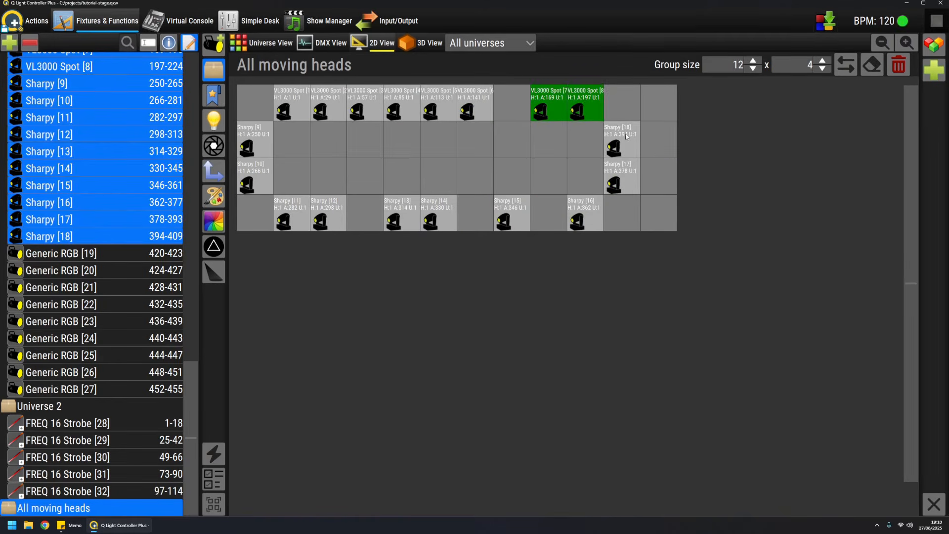
click(625, 133)
click(623, 173)
click(585, 212)
drag(550, 100, 521, 99)
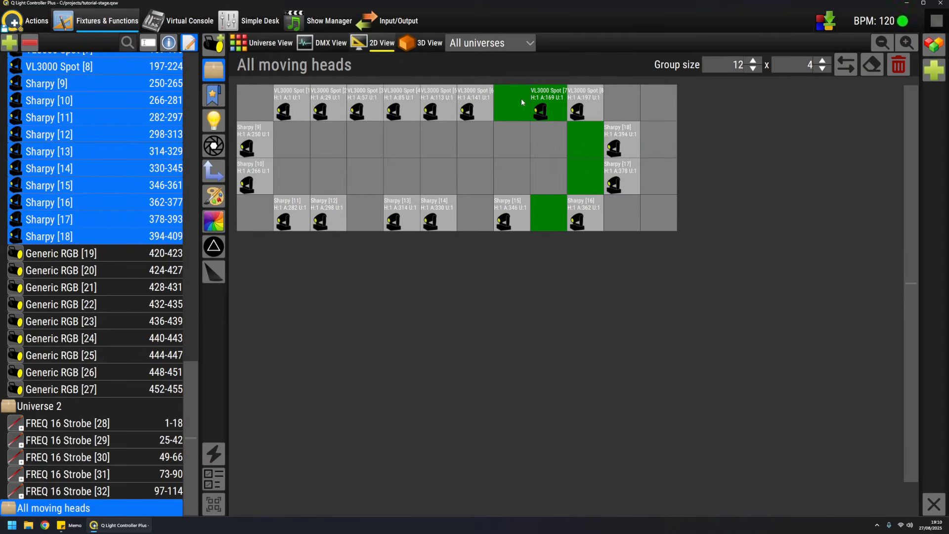
click(637, 161)
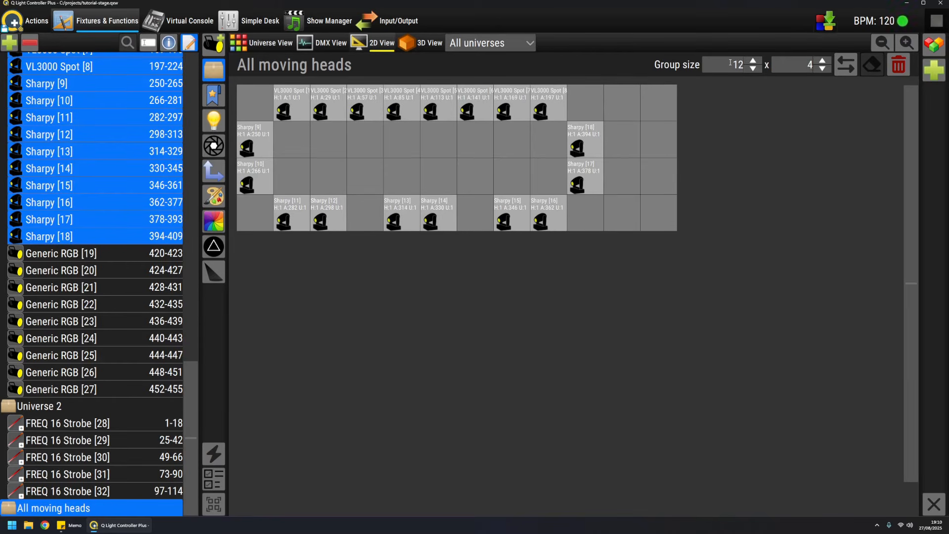
Step: Reduce the width of the All moving heads grid to 10 columns and display the stage in 3D
scroll(729, 63, down, 1)
scroll(729, 63, down, 1)
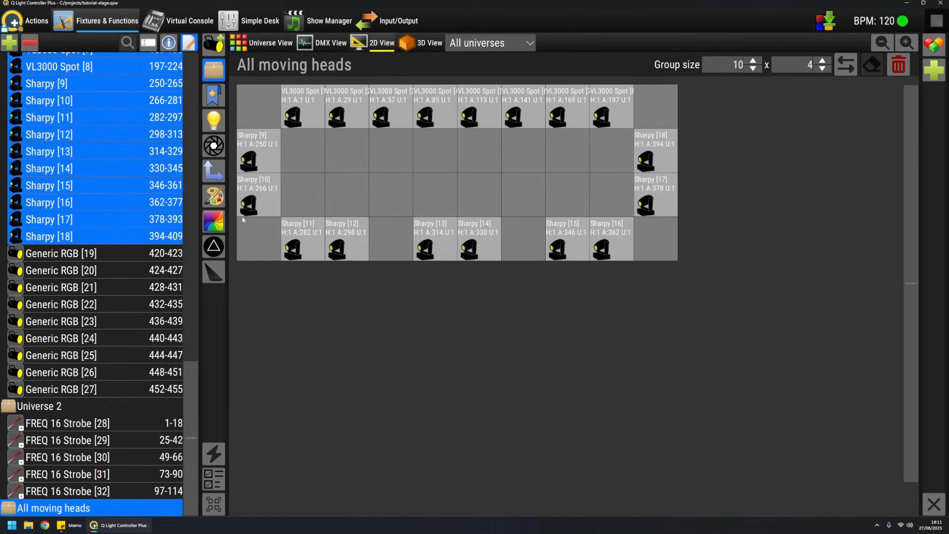
click(436, 45)
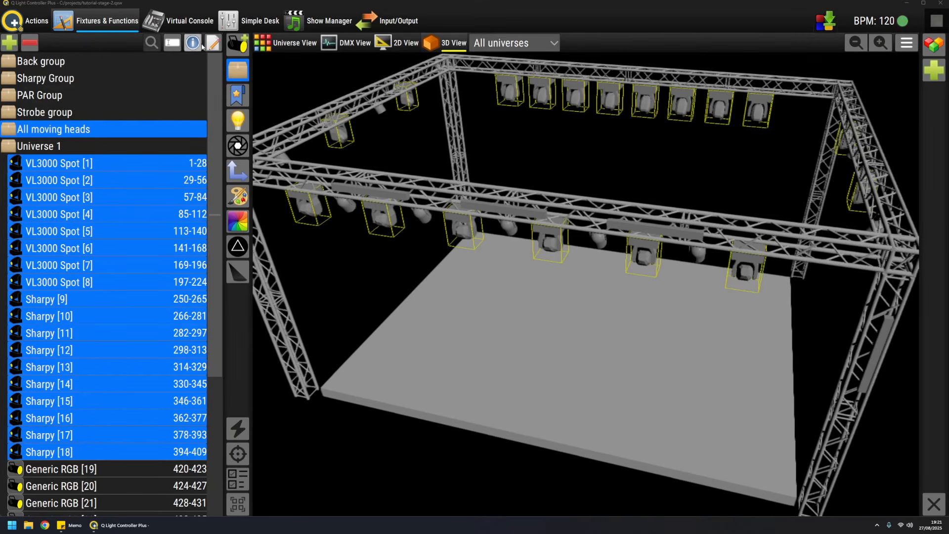
Step: Open Strobe group in the group editor, set its grid height to 5 rows and clear all fixtures from the grid
click(52, 115)
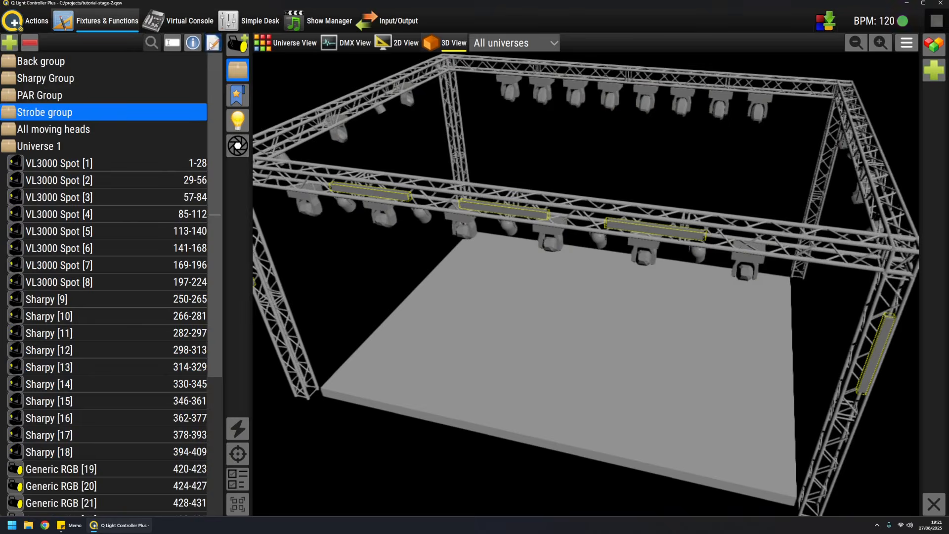
click(213, 42)
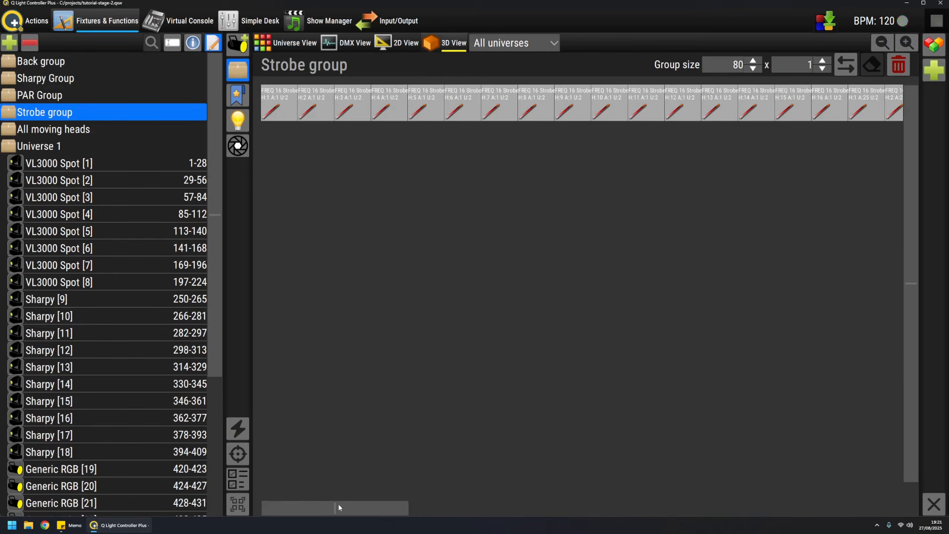
drag(338, 505, 298, 476)
scroll(800, 65, up, 4)
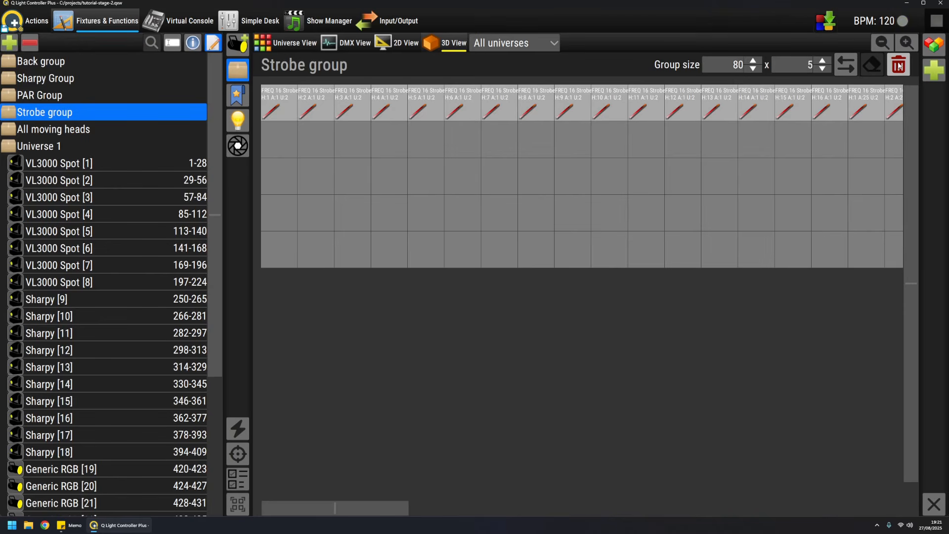
click(899, 66)
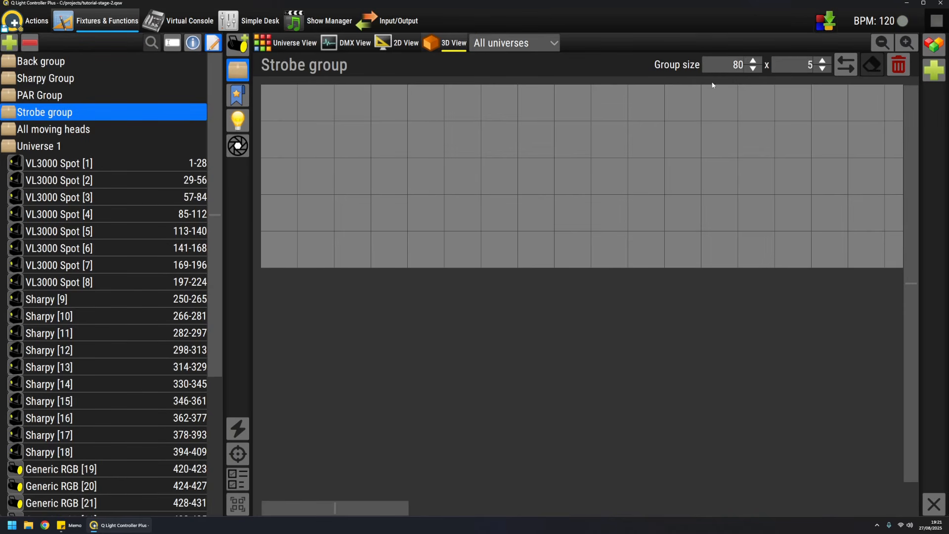
Step: Place FREQ 16 Strobe [28] to [32] in the empty Strobe group grid, one fixture per row in order, starting at the first column
scroll(156, 358, down, 5)
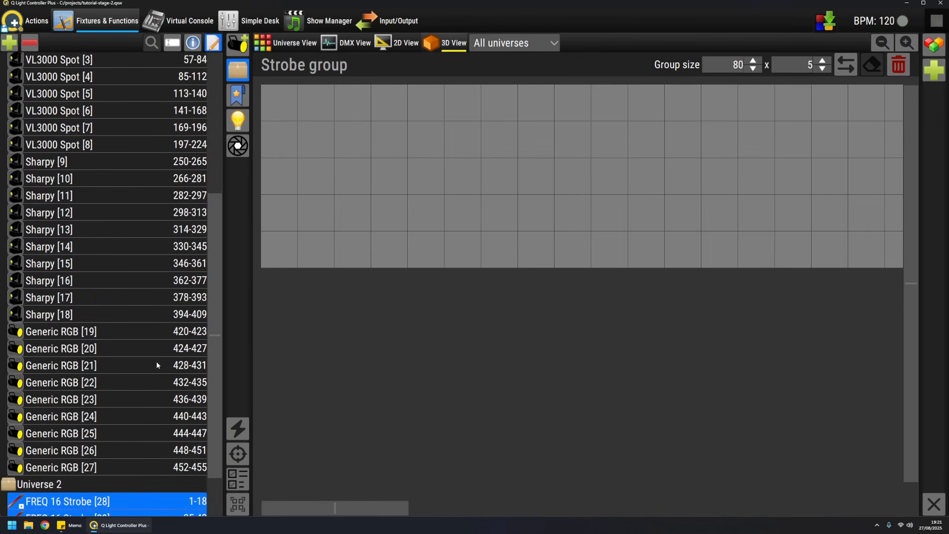
click(89, 442)
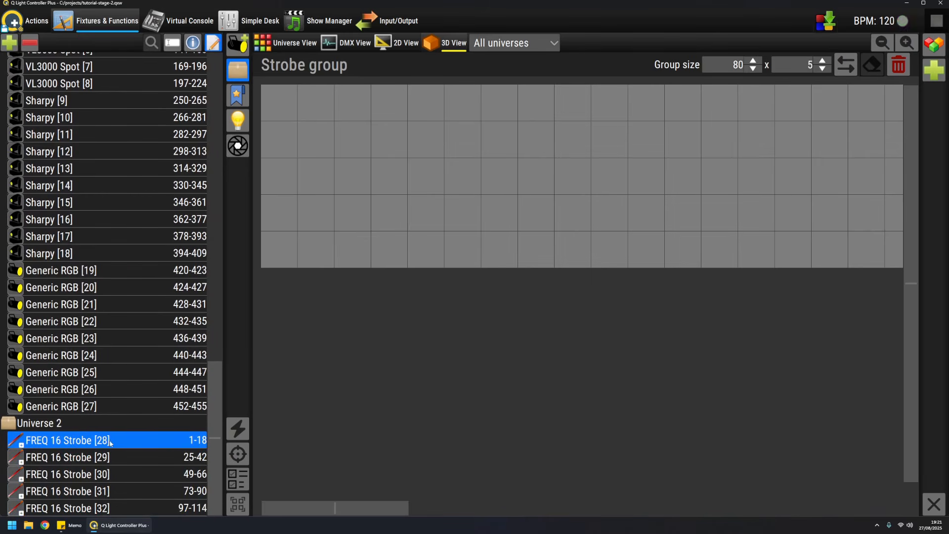
drag(89, 442, 386, 127)
drag(82, 463, 279, 102)
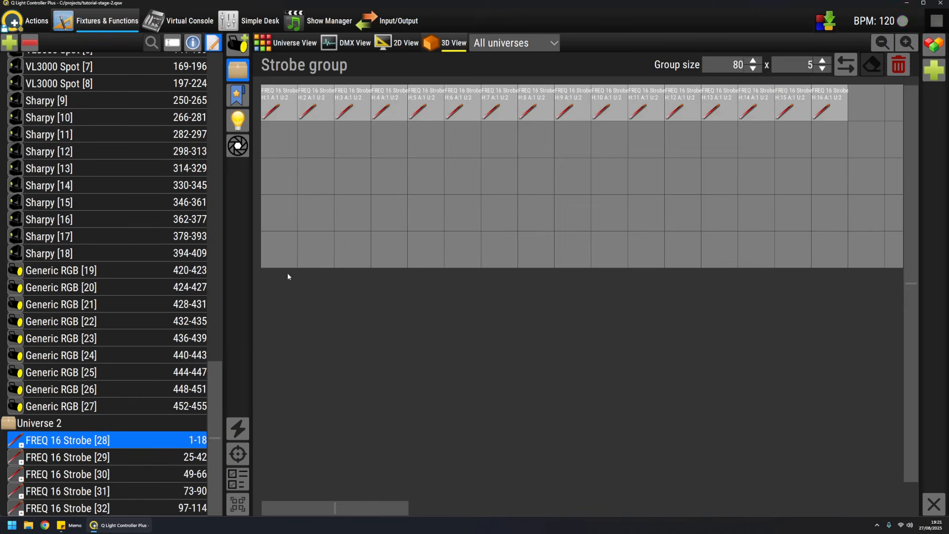
drag(89, 457, 346, 148)
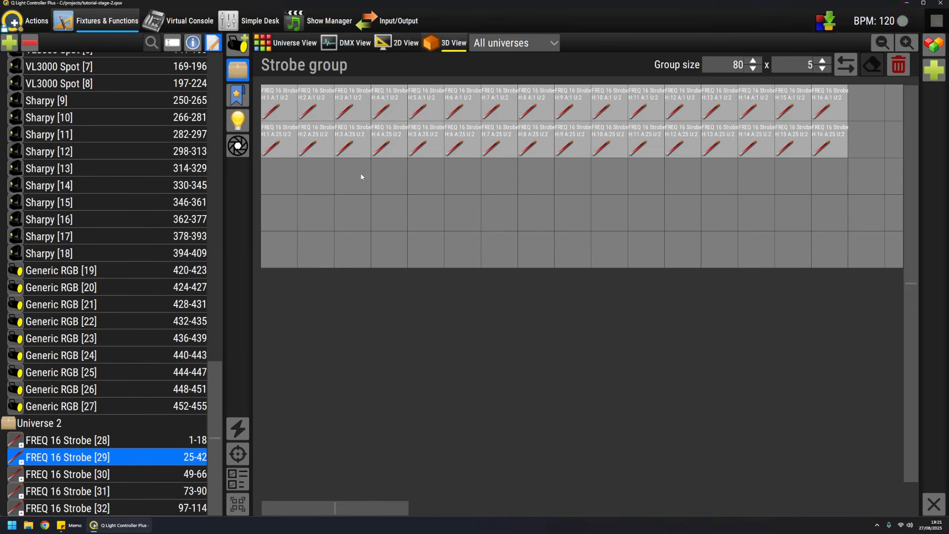
drag(88, 475, 297, 181)
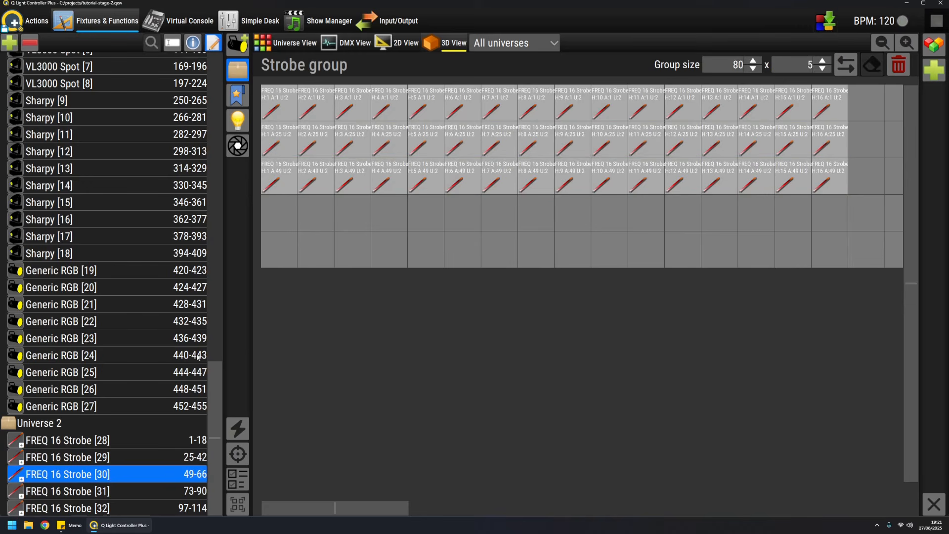
drag(59, 490, 289, 212)
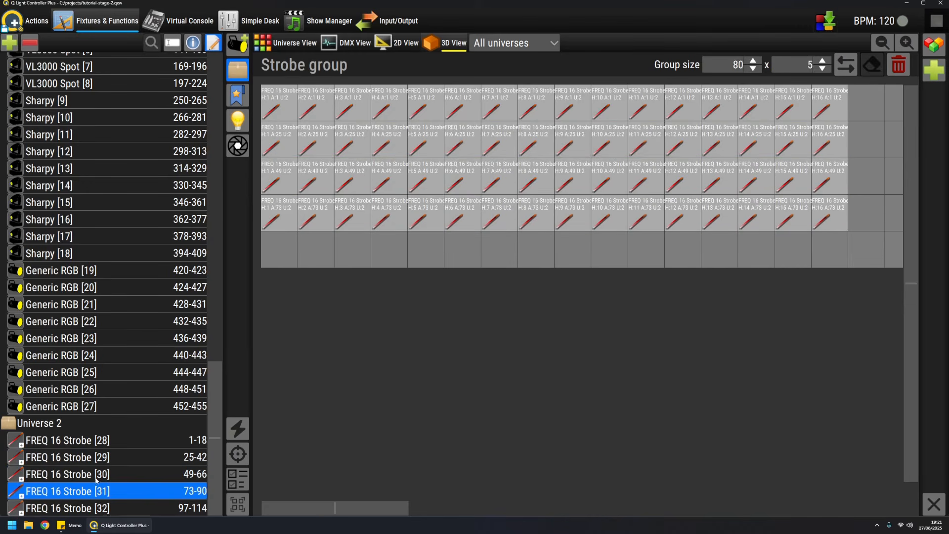
drag(78, 511, 277, 245)
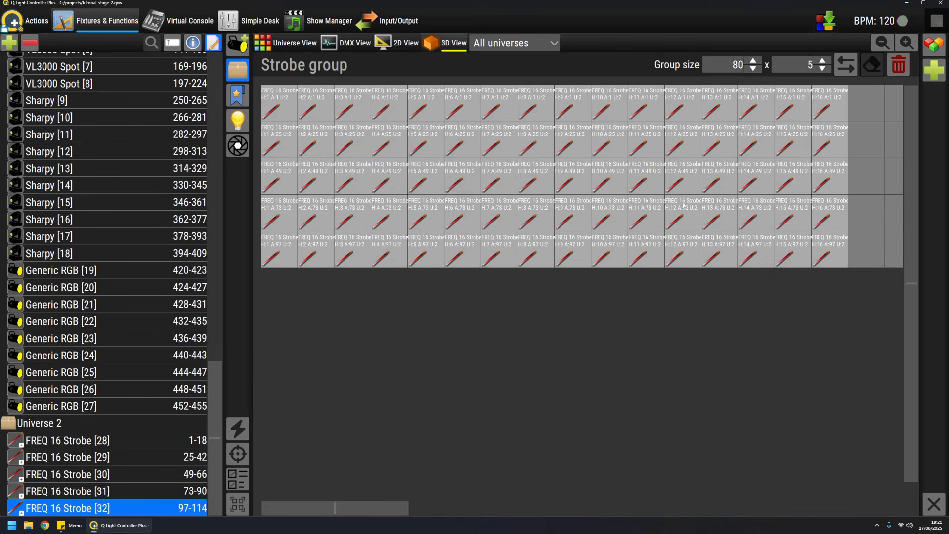
Step: Set the Strobe group grid width to 16 columns and close the group editor
double_click(738, 64)
text(16)
key(Tab)
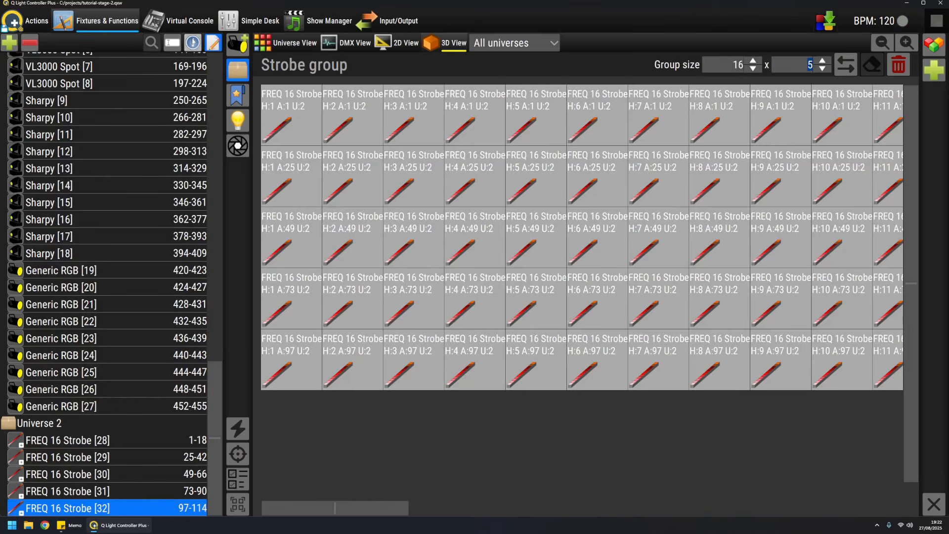
click(214, 43)
Step: Open PAR Group in the group editor and enlarge its grid to 12 columns by 8 rows
scroll(129, 204, up, 2)
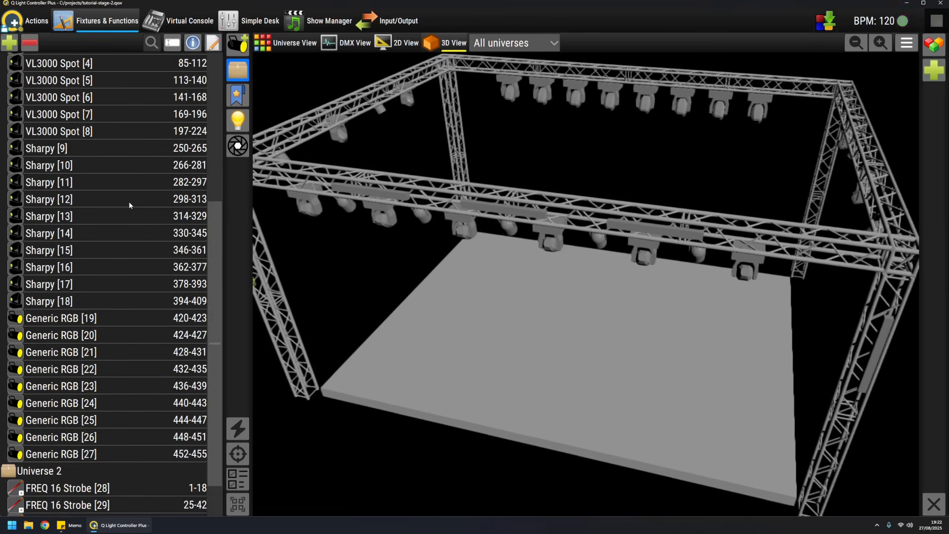
scroll(129, 201, up, 5)
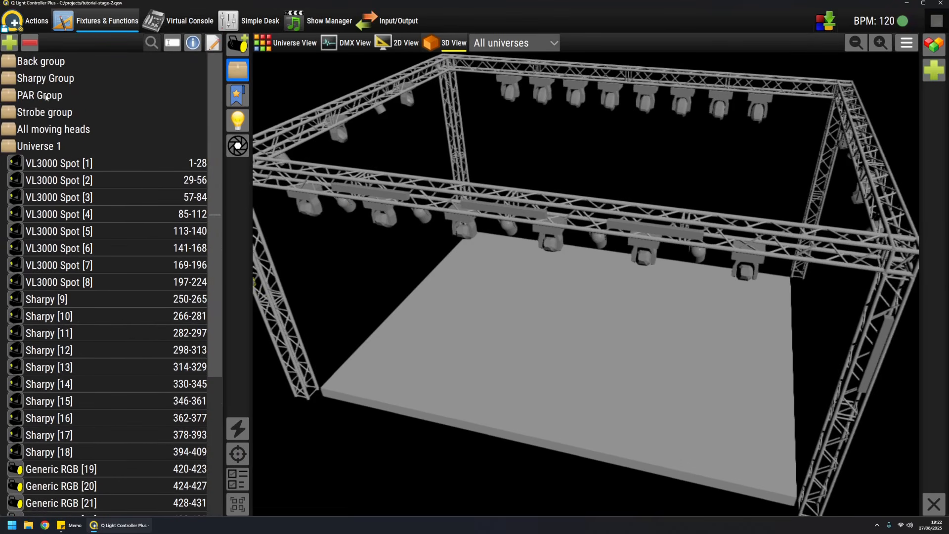
click(46, 96)
click(214, 44)
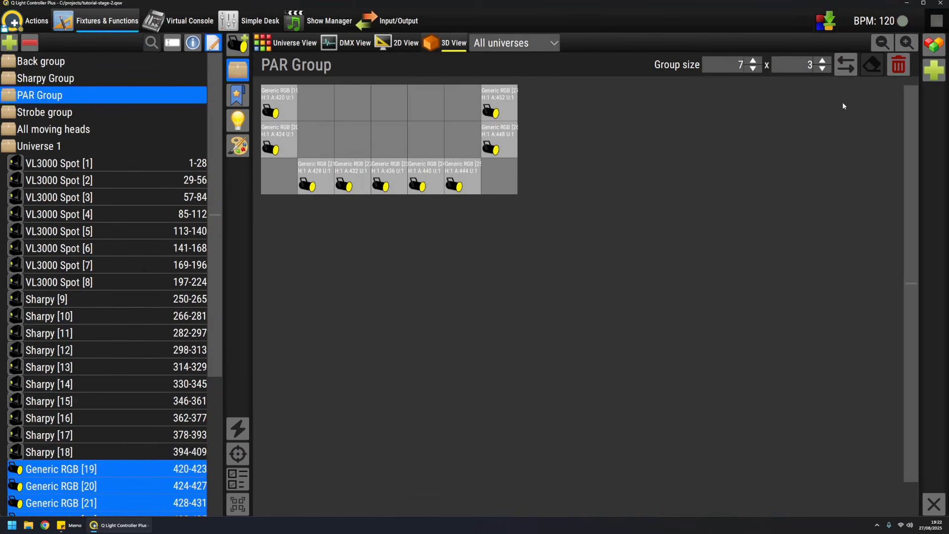
scroll(798, 65, up, 5)
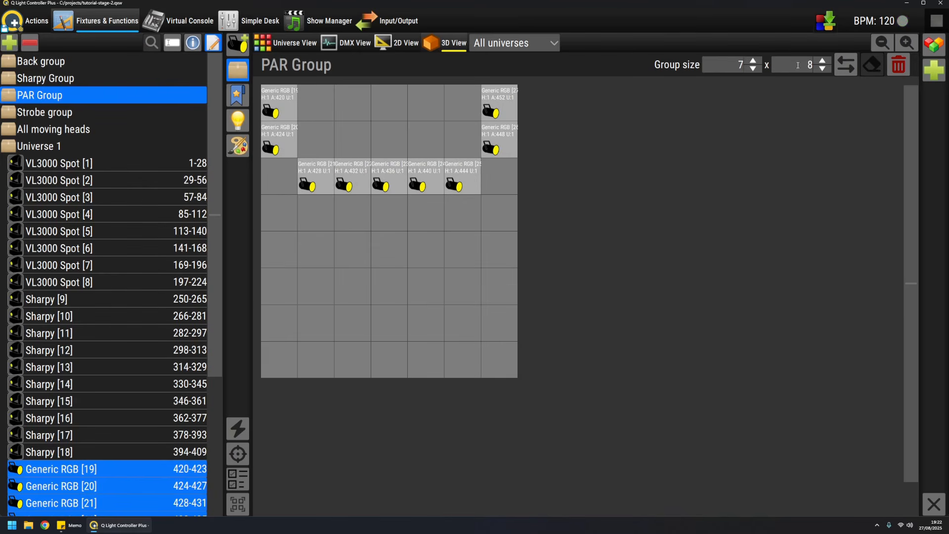
scroll(720, 66, up, 5)
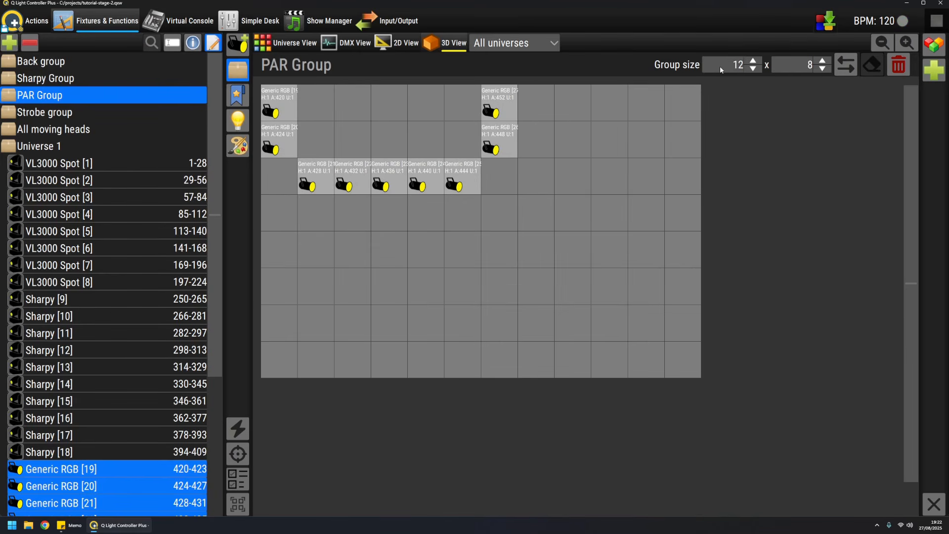
Step: Select all nine Generic RGB fixtures in the PAR Group grid and rotate them 90° clockwise repeatedly through a full turn
click(282, 120)
ctrl+click(282, 139)
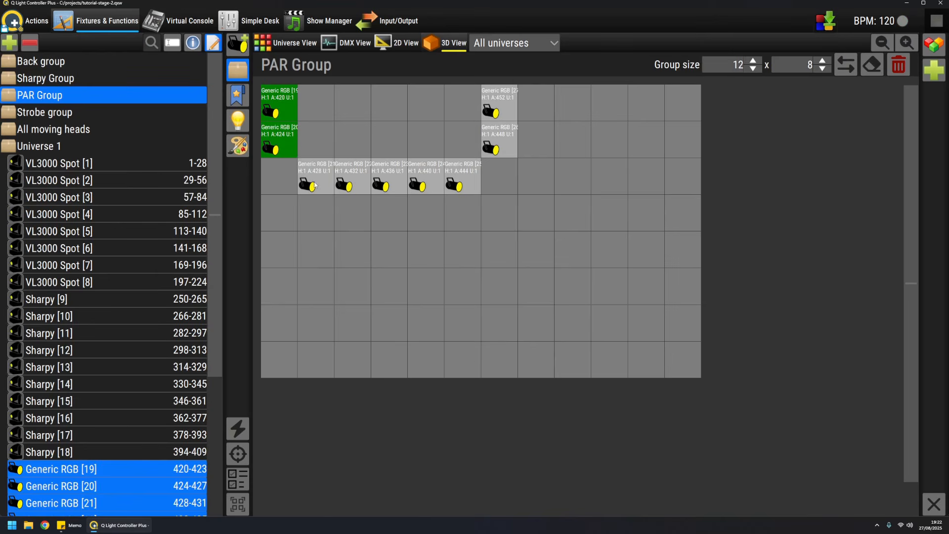
ctrl+click(315, 184)
ctrl+click(352, 182)
ctrl+click(388, 182)
ctrl+click(426, 182)
ctrl+click(464, 182)
ctrl+click(499, 143)
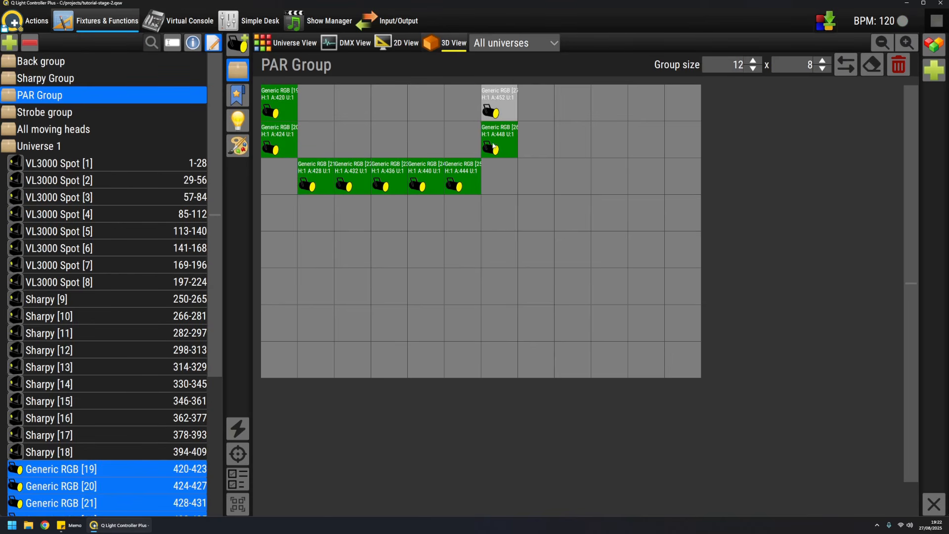
ctrl+click(498, 105)
click(850, 66)
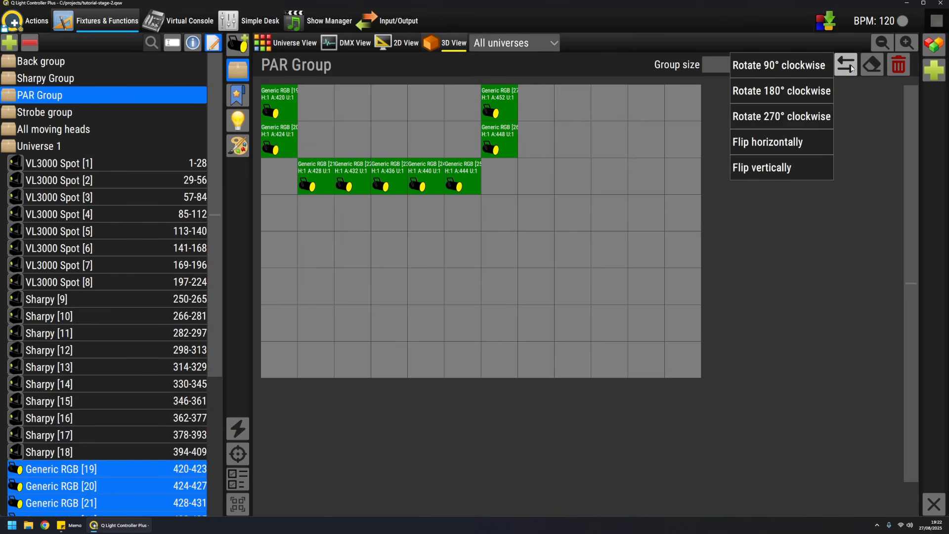
click(798, 70)
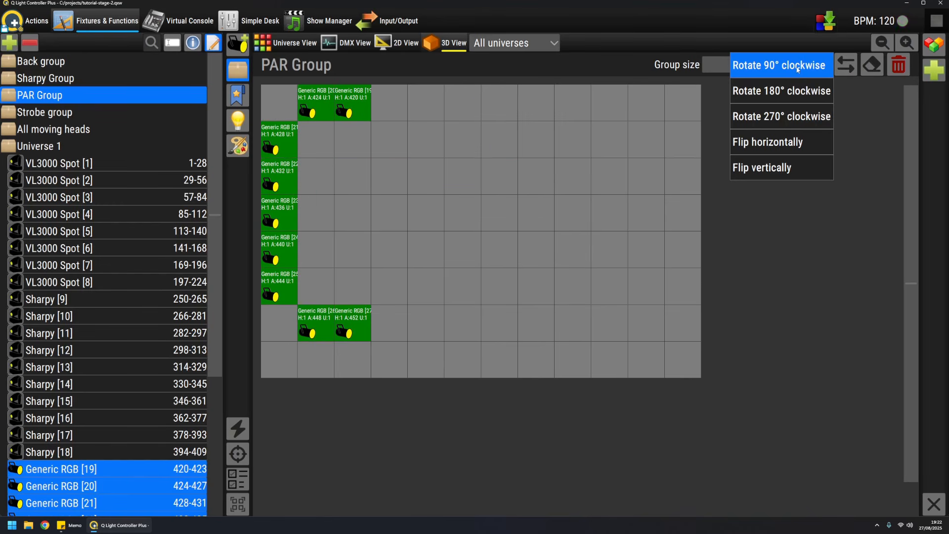
click(798, 69)
click(798, 70)
click(798, 70)
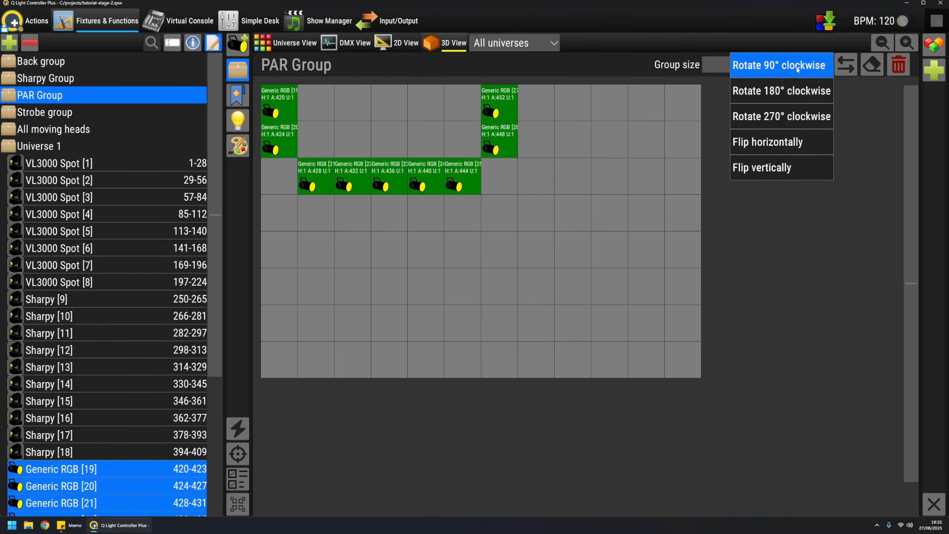
Step: Try the 180° and 270° clockwise rotations on the selected PAR Group fixtures
click(795, 91)
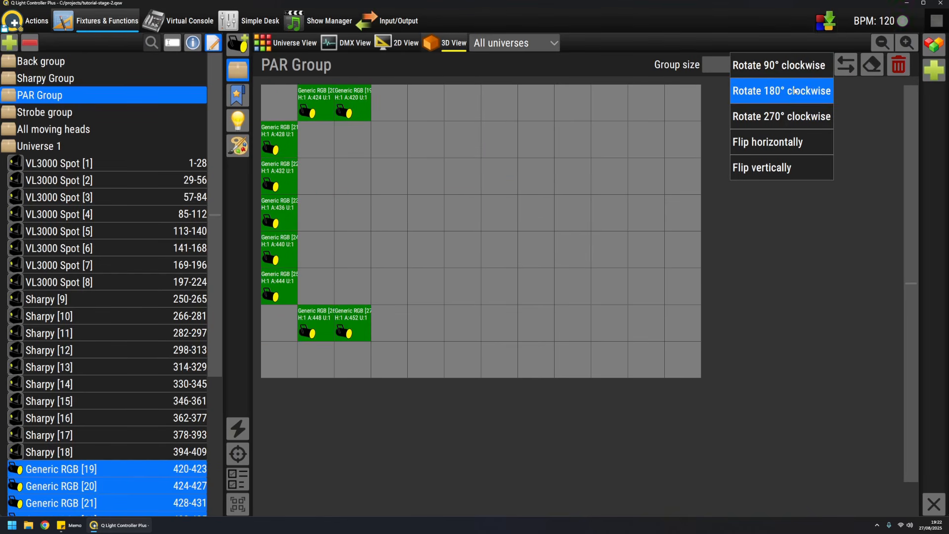
click(795, 91)
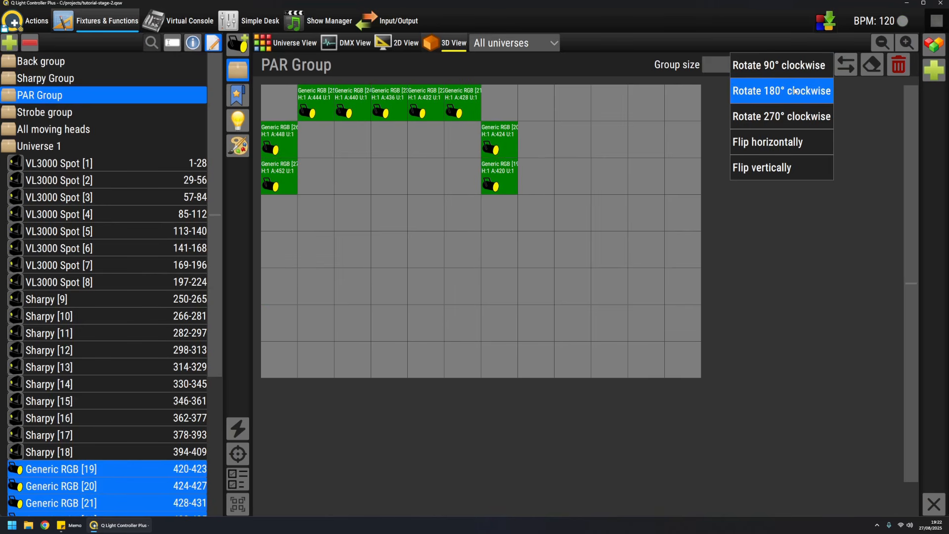
click(790, 118)
click(790, 118)
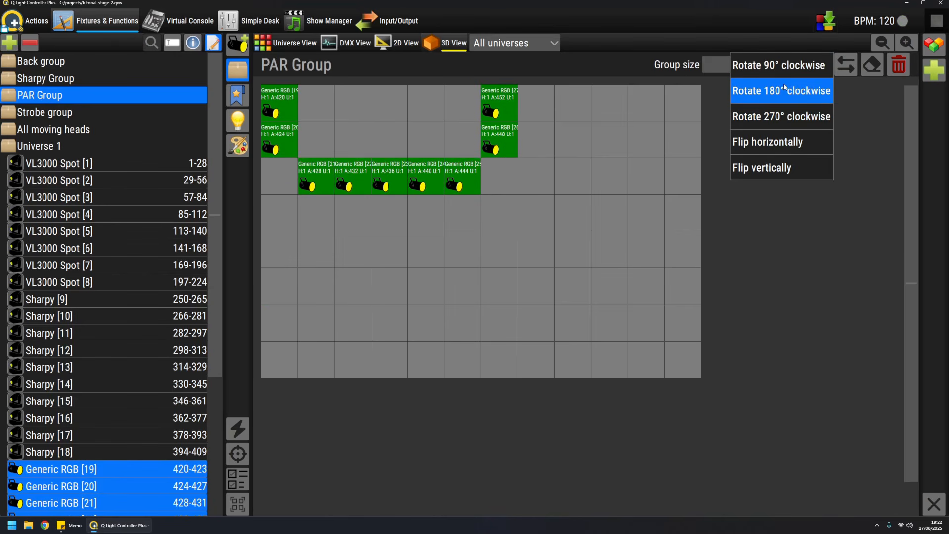
Step: Line up the nine Generic RGB fixtures, [19] to [27] in order, along the third row of the PAR Group grid from the first column
click(634, 130)
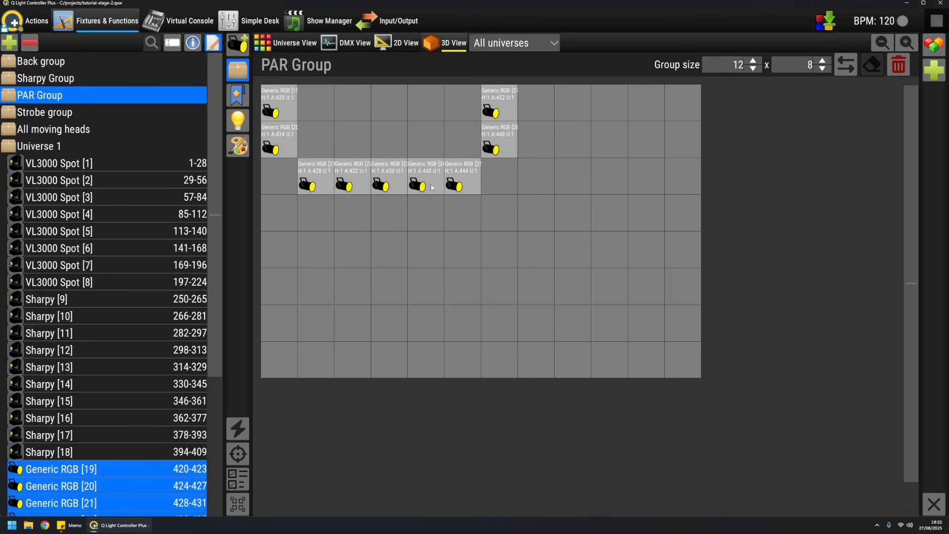
drag(323, 173, 470, 174)
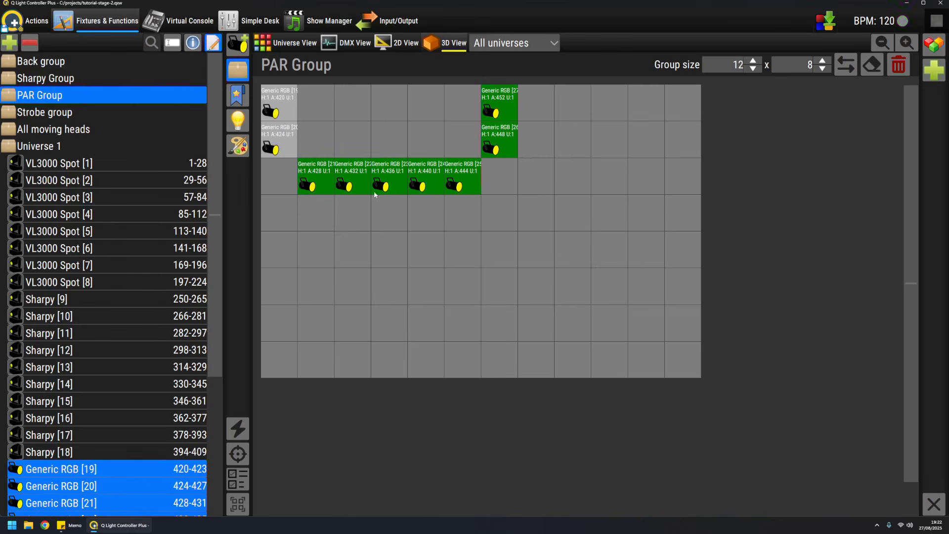
drag(319, 177, 363, 176)
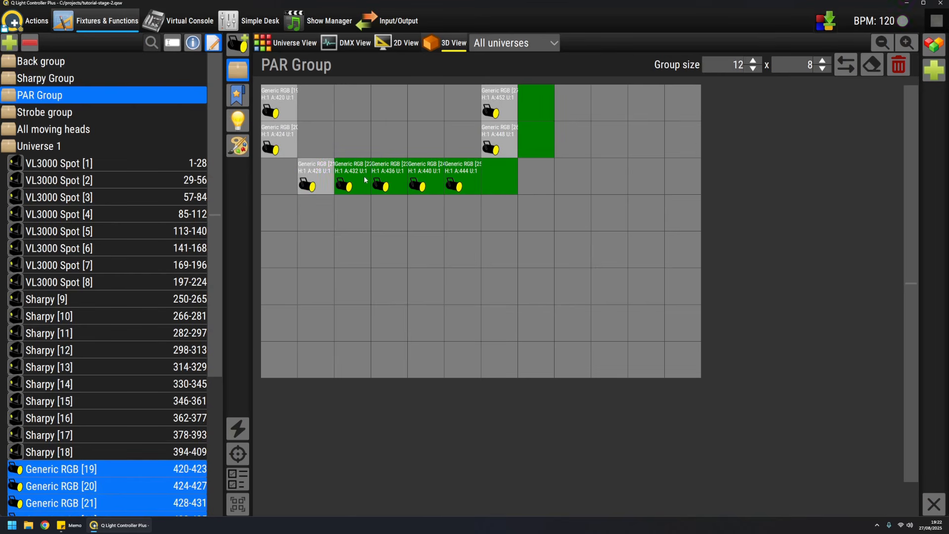
click(283, 149)
drag(281, 148, 316, 179)
drag(281, 111, 283, 179)
drag(547, 151, 548, 184)
drag(525, 110, 561, 184)
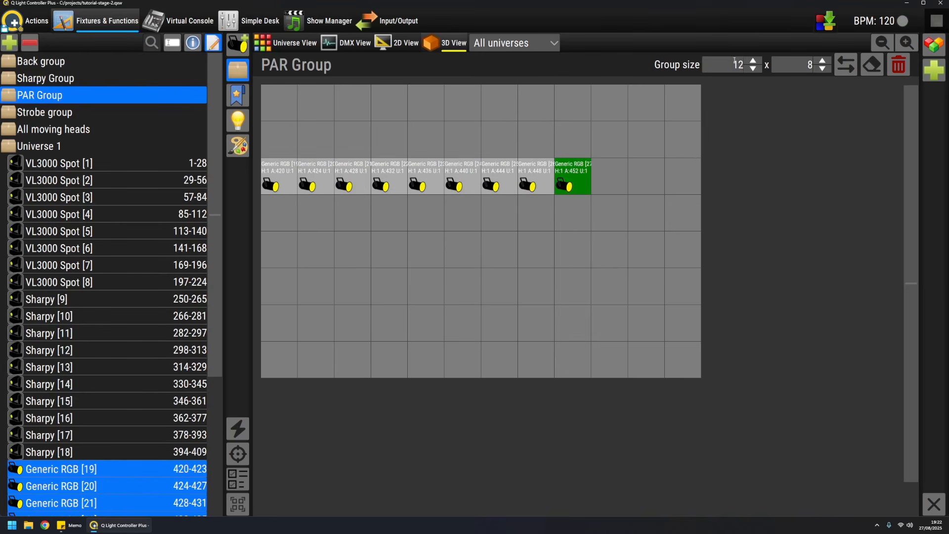
Step: Reduce the PAR Group grid to 9 columns by 3 rows
key(Down)
key(Down)
key(Down)
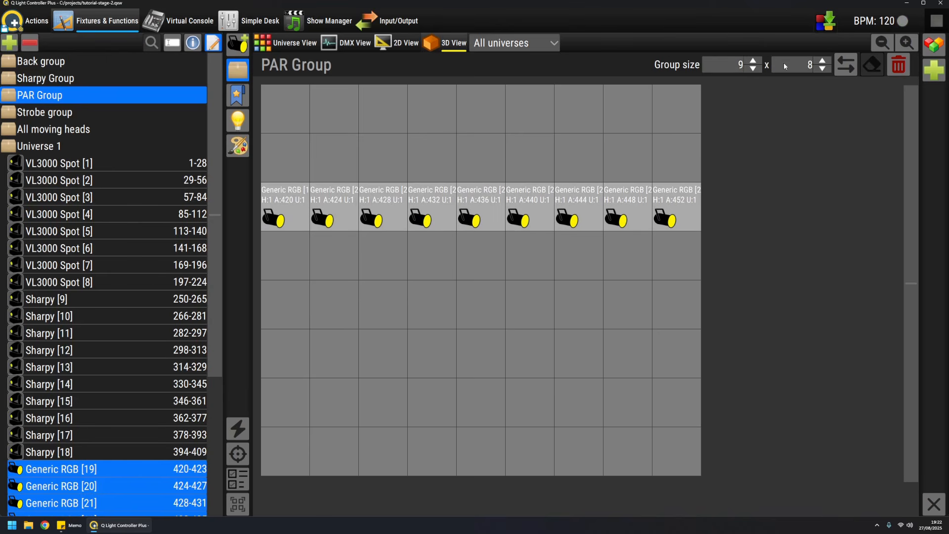
scroll(795, 64, down, 5)
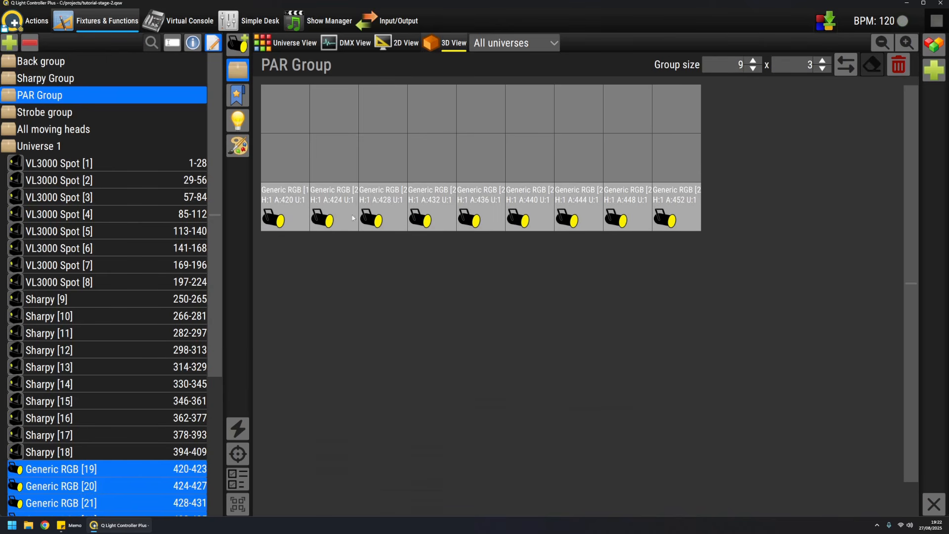
Step: Move all nine PAR Group fixtures together up to the first grid row and set the grid height to 1 row
drag(284, 208, 675, 210)
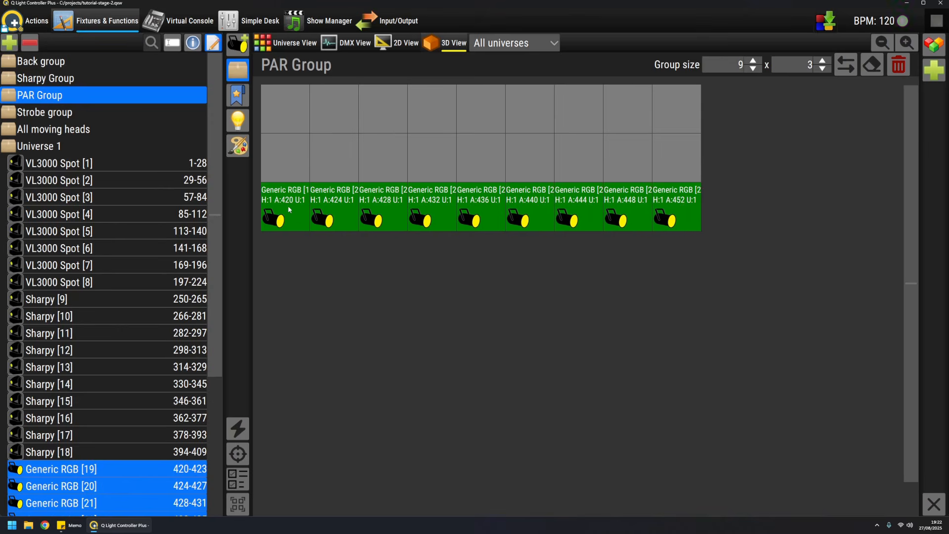
drag(288, 205, 299, 111)
scroll(813, 69, down, 2)
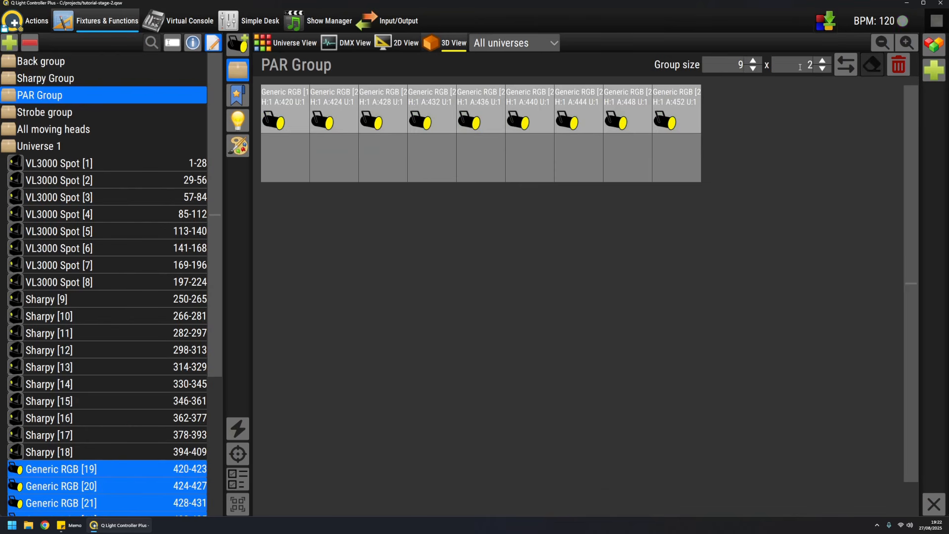
Step: Widen the Sharpy Group grid to 10 columns and move Sharpy [11], [17] and [18] to columns 3, 9 and 10 of the first row
click(49, 77)
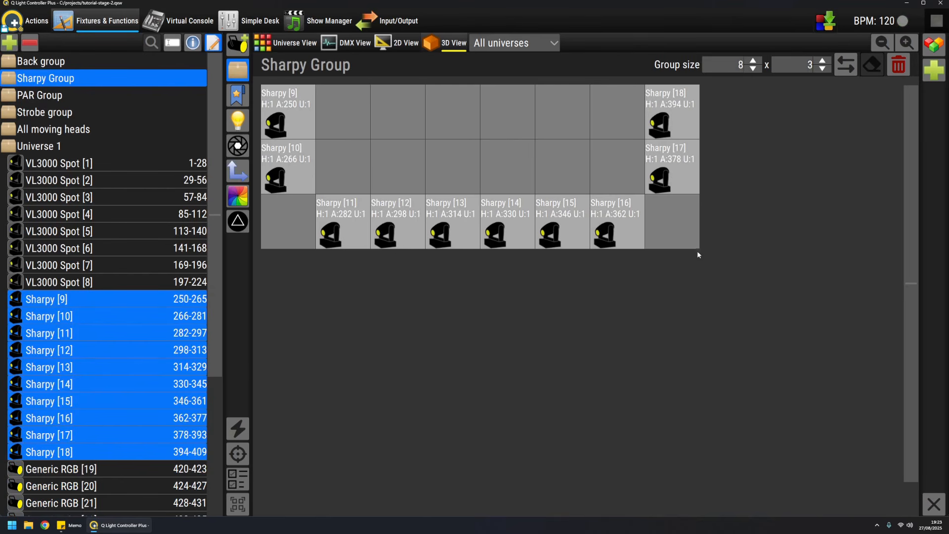
scroll(729, 69, up, 2)
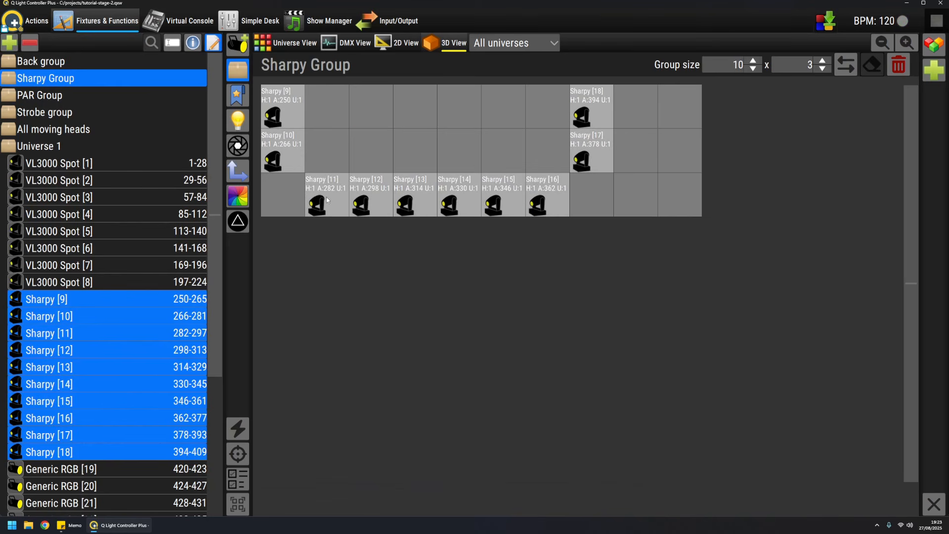
drag(328, 201, 372, 121)
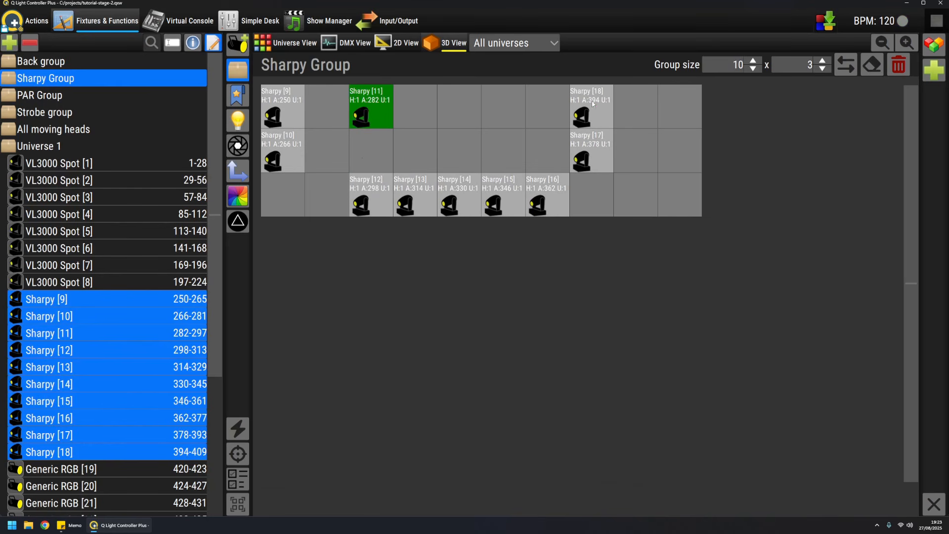
drag(591, 101, 685, 115)
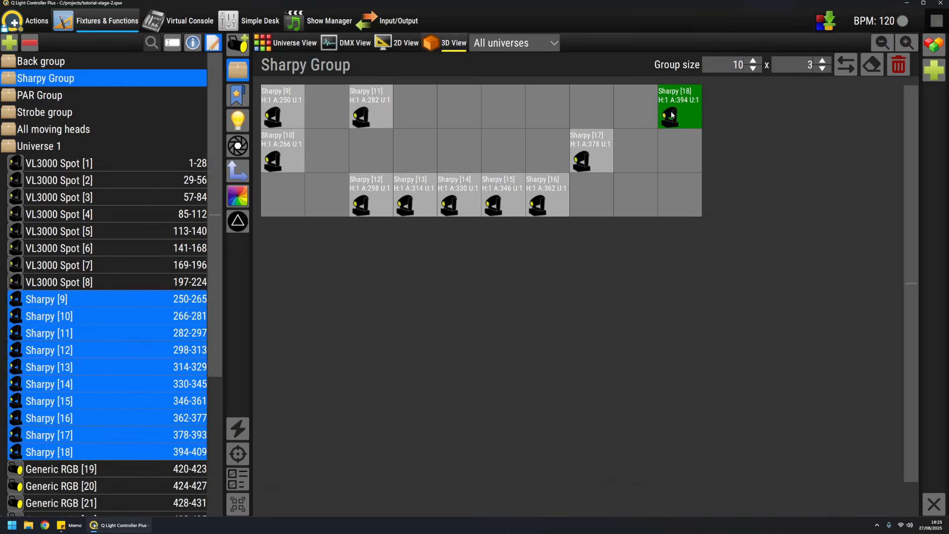
drag(592, 151, 636, 108)
Step: Move Sharpy [12] to [16] together into columns 4 to 8 of the first row and Sharpy [10] into column 2
click(378, 196)
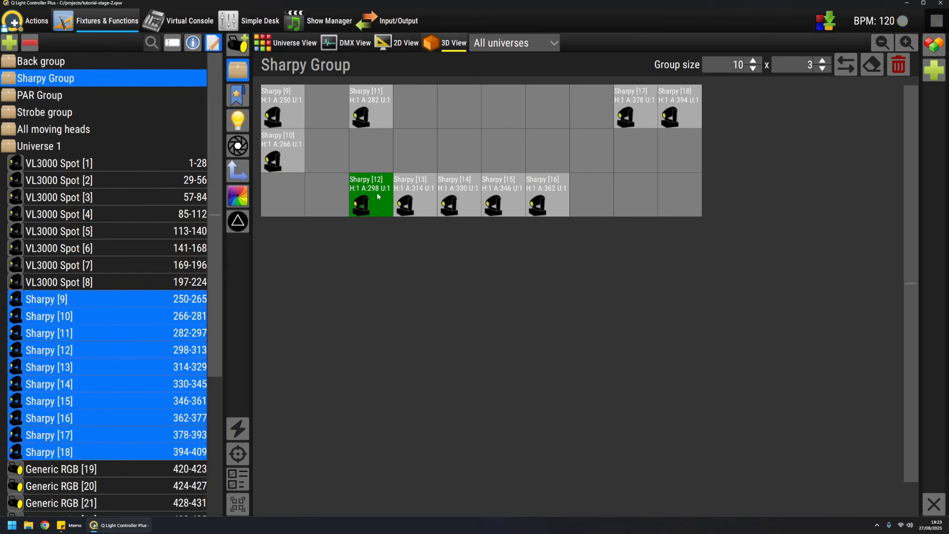
ctrl+click(417, 197)
ctrl+click(459, 197)
ctrl+click(498, 198)
ctrl+click(549, 196)
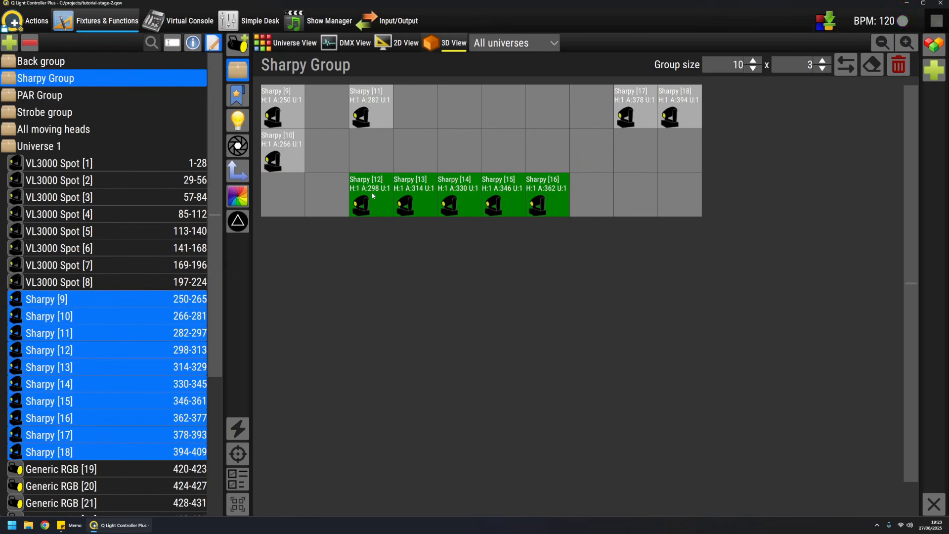
drag(373, 196, 416, 109)
click(286, 155)
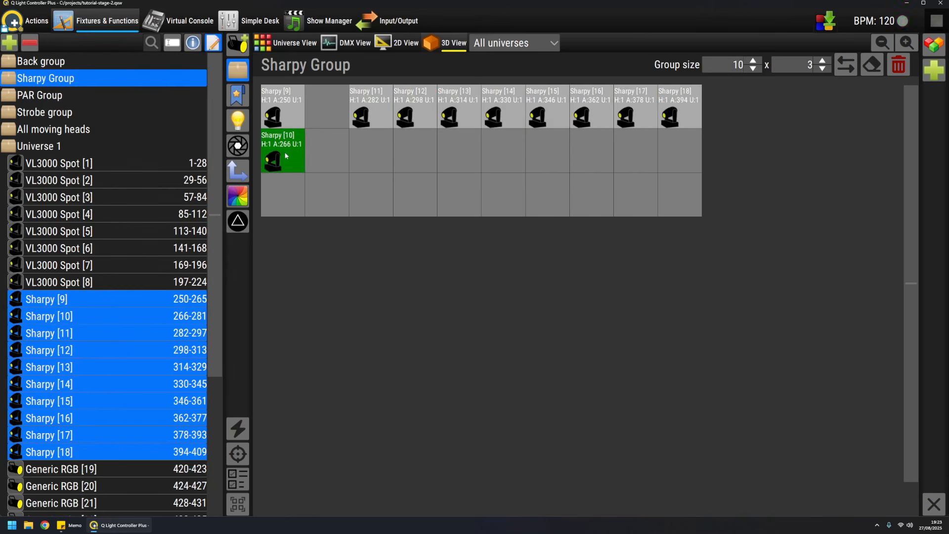
drag(283, 160, 320, 125)
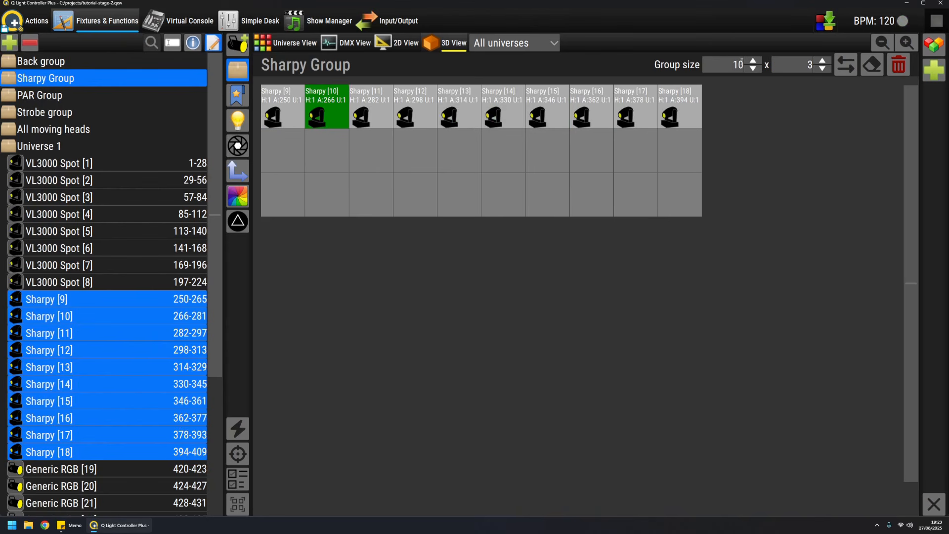
Step: Set the Sharpy Group grid height to 1 row and close the group editor
scroll(797, 60, down, 2)
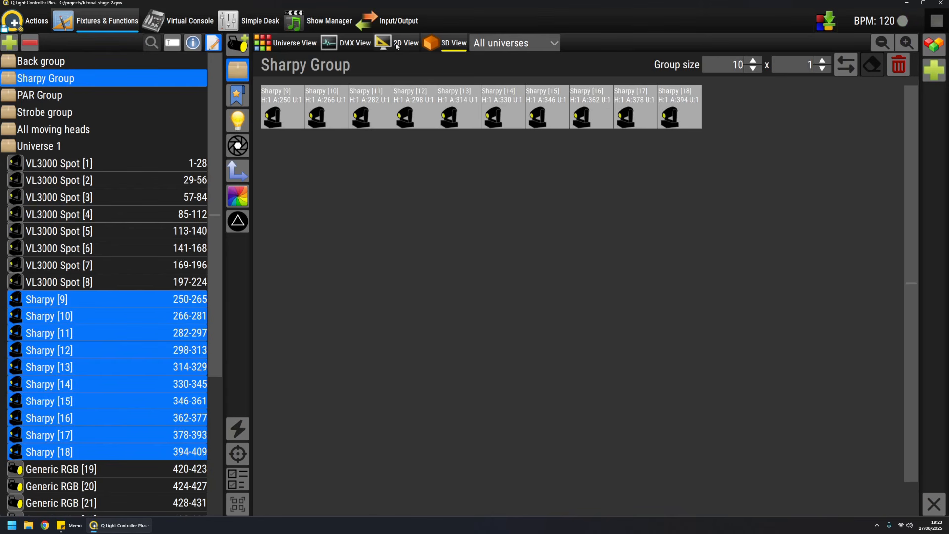
click(214, 44)
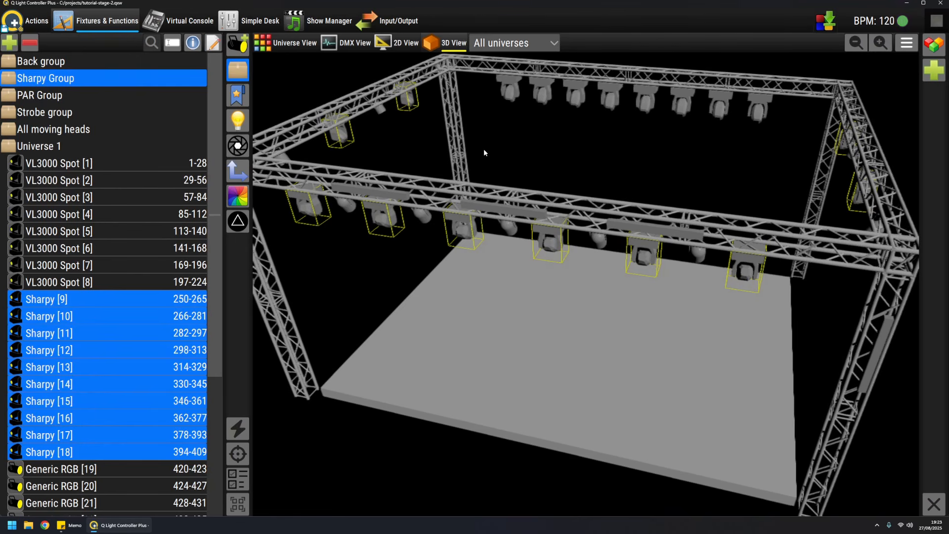